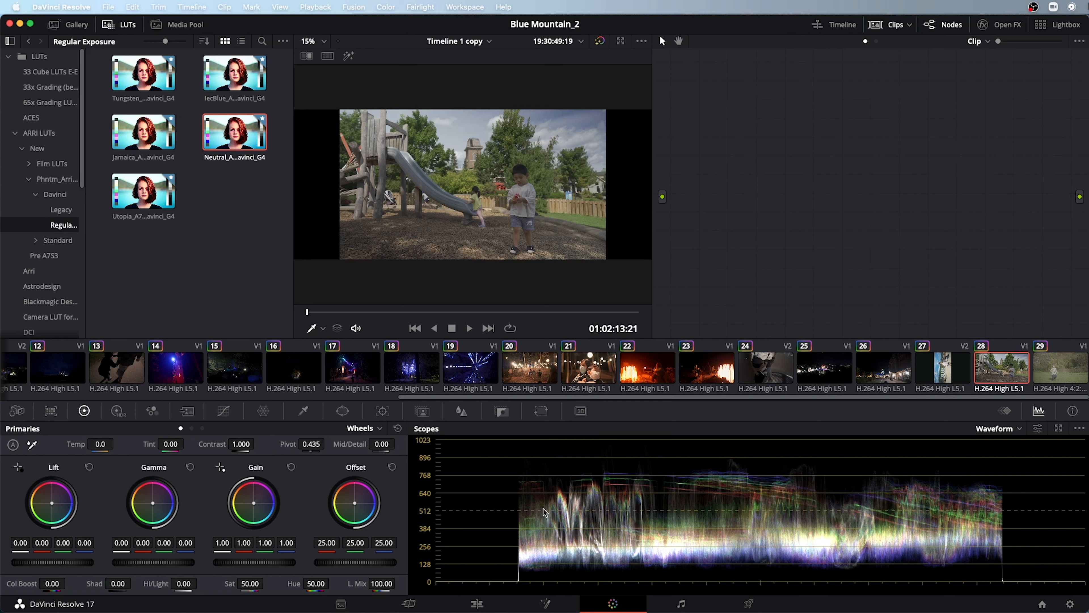
Try a slight Lift increase on the playground clip in the primary color wheels, and reset the Lift.
click(225, 411)
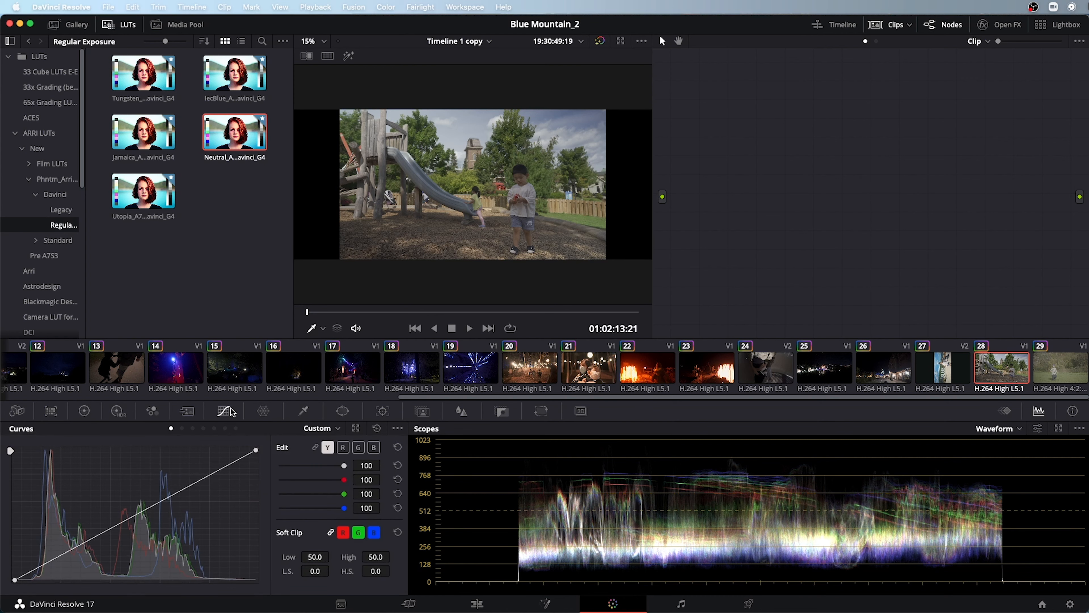
click(84, 411)
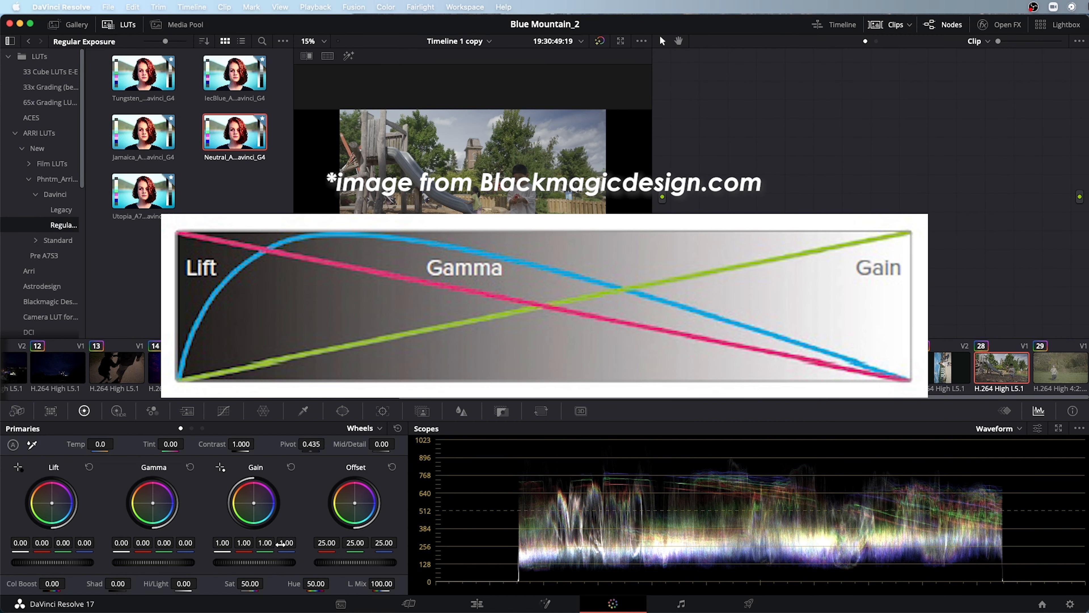
drag(53, 562, 63, 562)
double_click(53, 562)
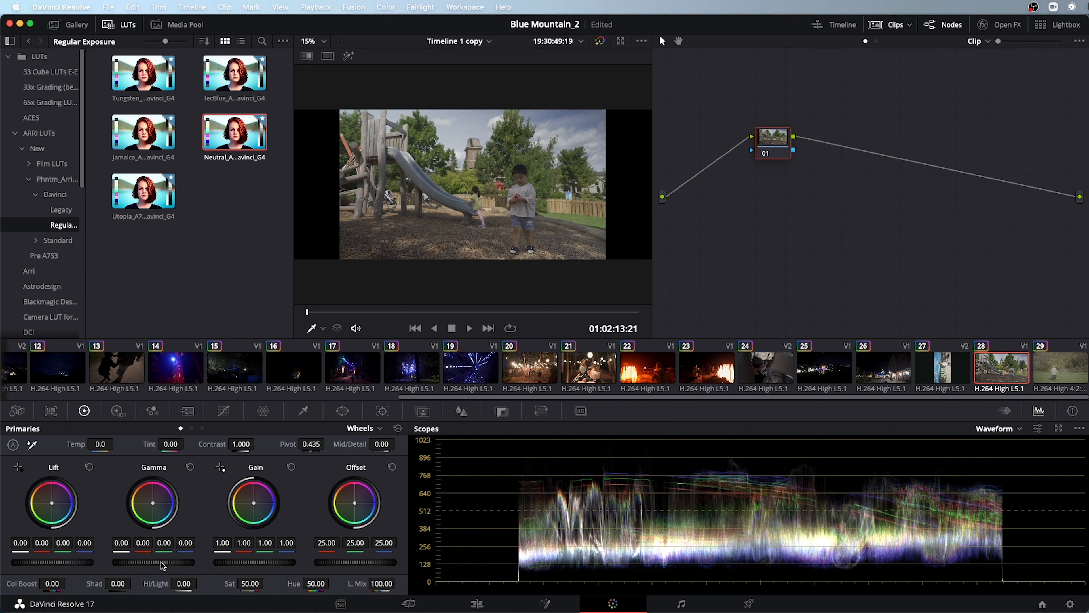
Raise the Gain of the playground clip's first node to 1.20, undoing the trial wheel adjustments.
drag(153, 562, 271, 561)
key(super+z)
key(super+z)
key(alt+s)
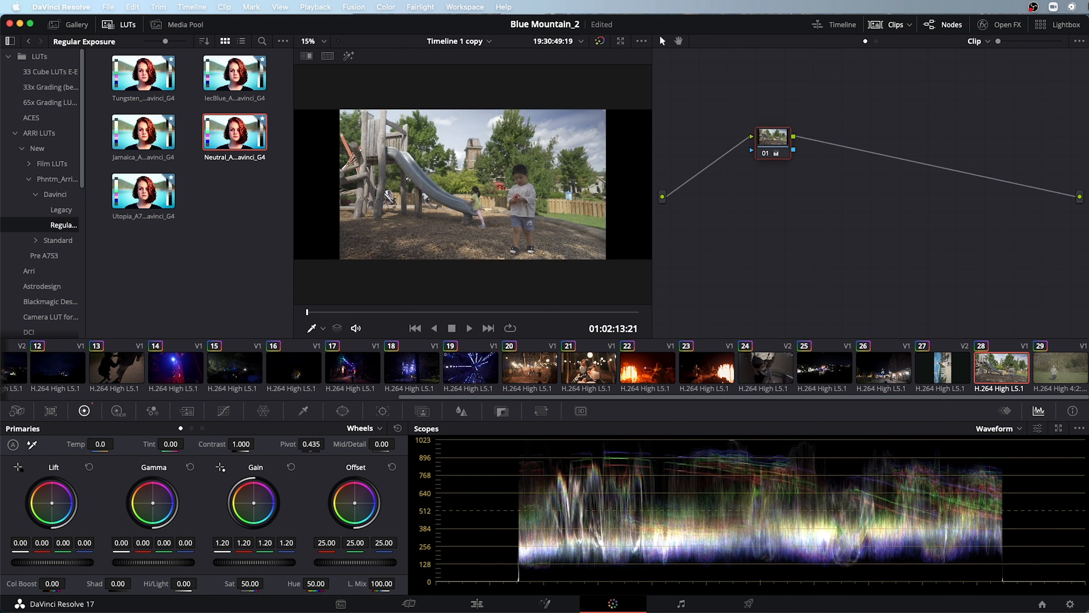
Switch the primaries to the Log wheels and lower the Shadow level to -0.11 on all channels.
click(192, 428)
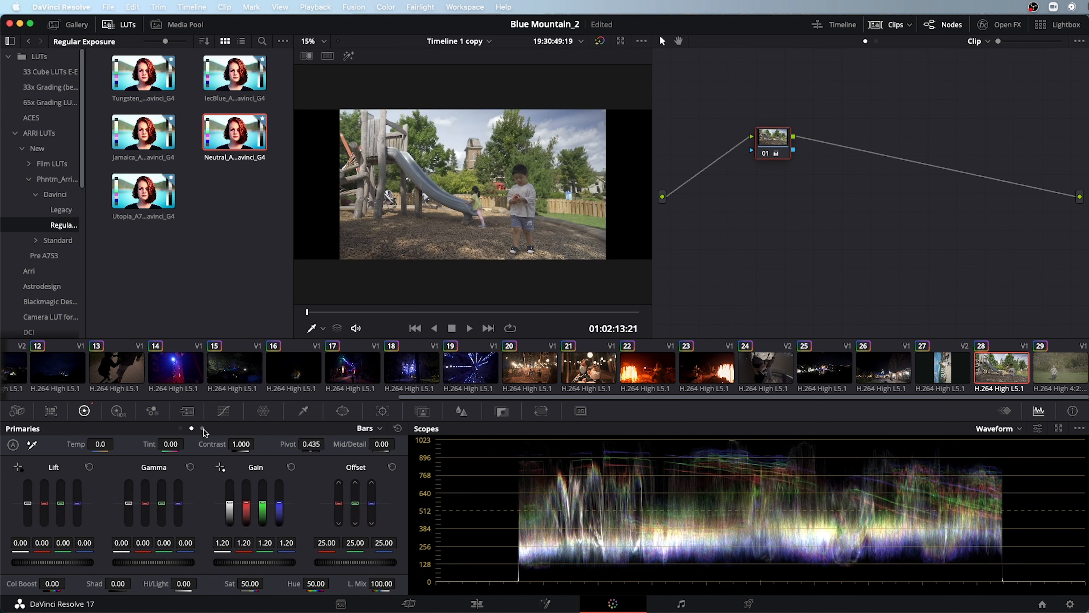
click(203, 429)
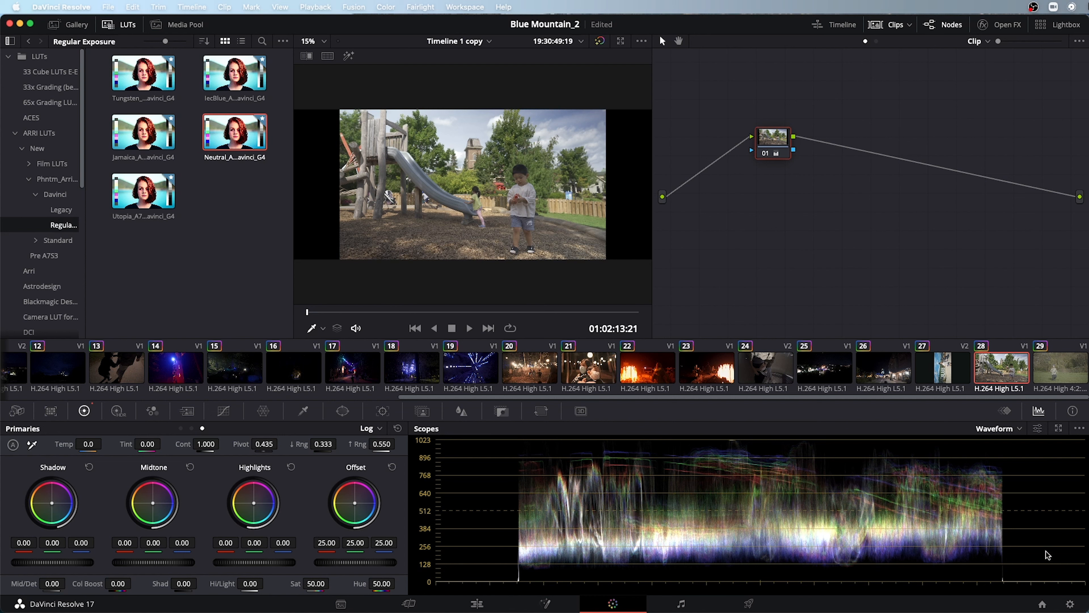
drag(79, 564, 67, 564)
key(super+s)
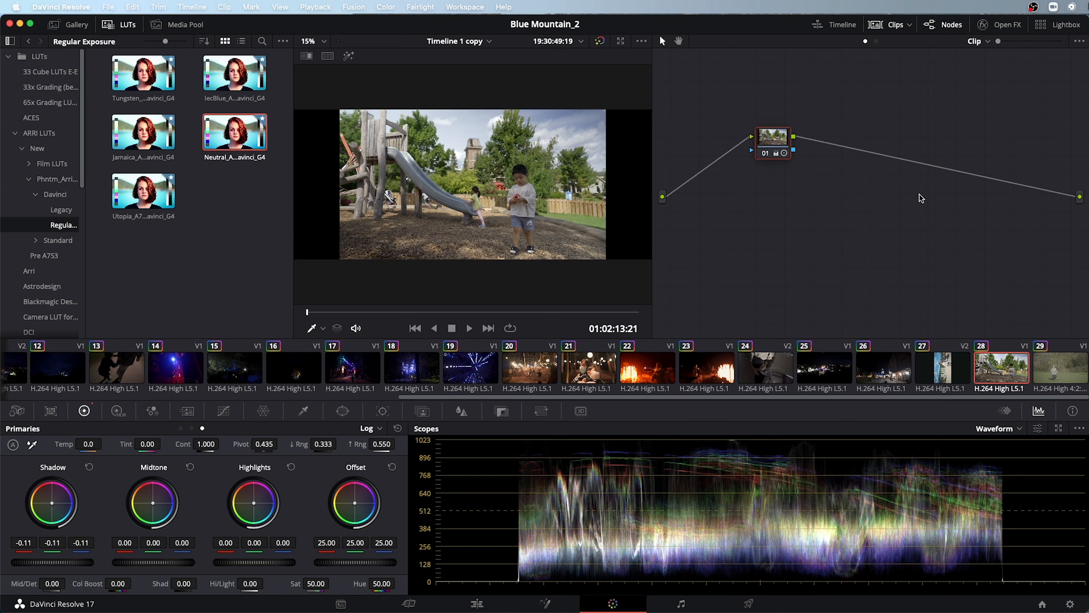
Check the graded playground frame in the full-screen viewer.
key(super+f)
key(super+f)
key(super+f)
key(super+f)
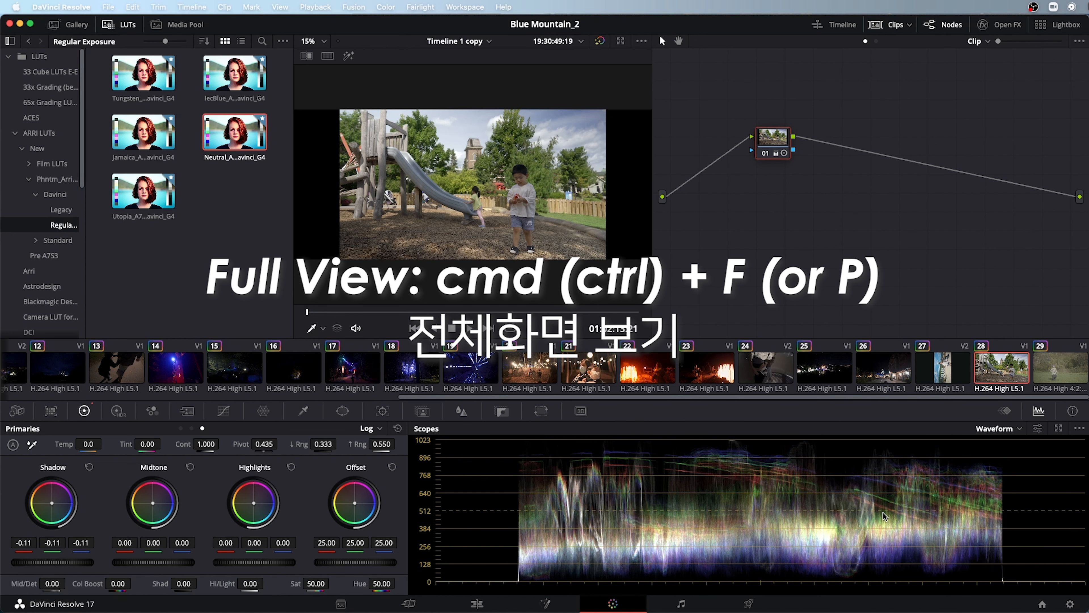
key(super+f)
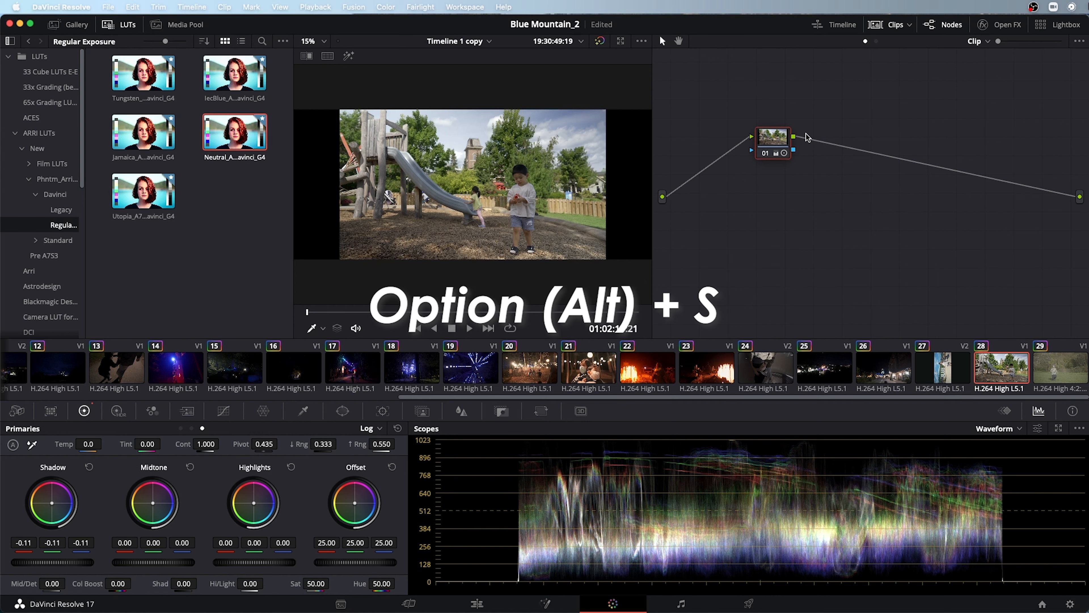
Add a serial node after node 01 and disable node 01.
key(alt+s)
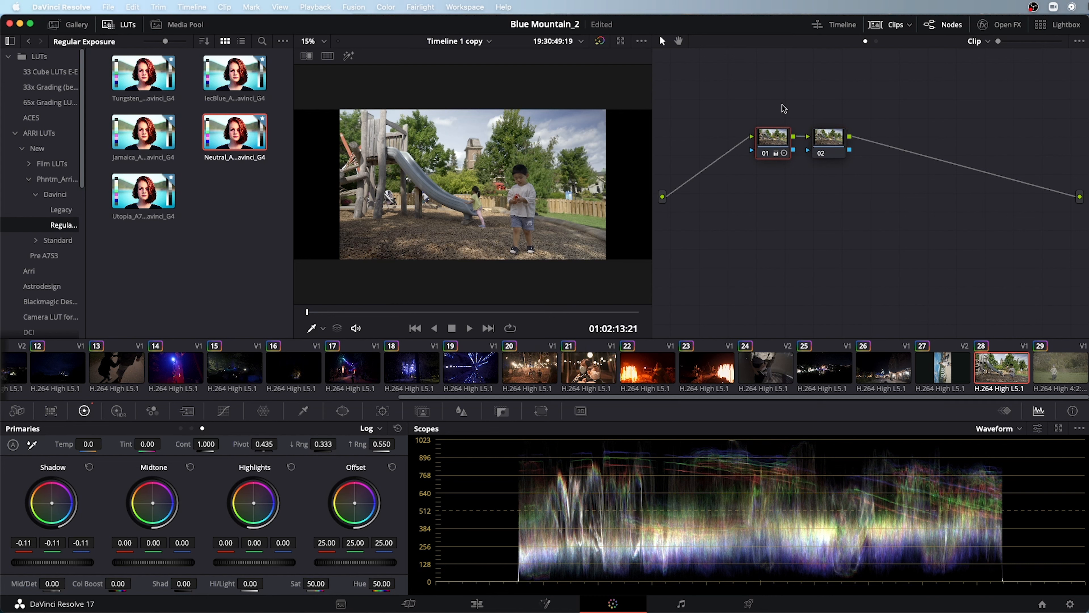
key(super+d)
Steepen node 02's luminance custom curve by moving its white point and black point inward, and toggle the node to compare.
click(224, 410)
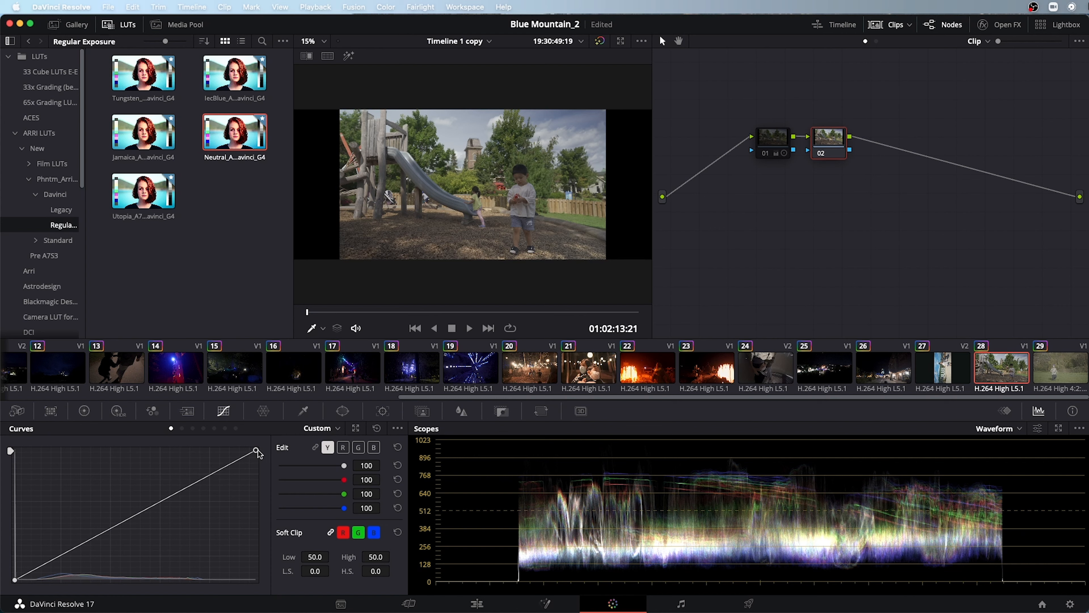
drag(256, 450, 209, 436)
drag(15, 588, 30, 589)
key(super+d)
Preview the curve grade full screen and increase the Contrast of node 02 in the Log primaries.
click(84, 411)
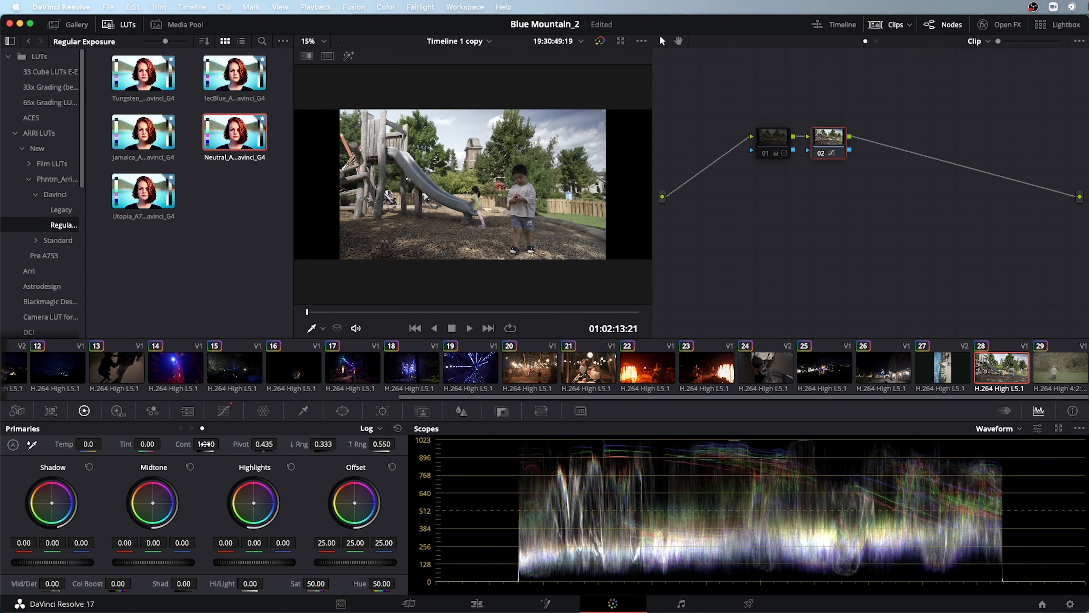
key(super+f)
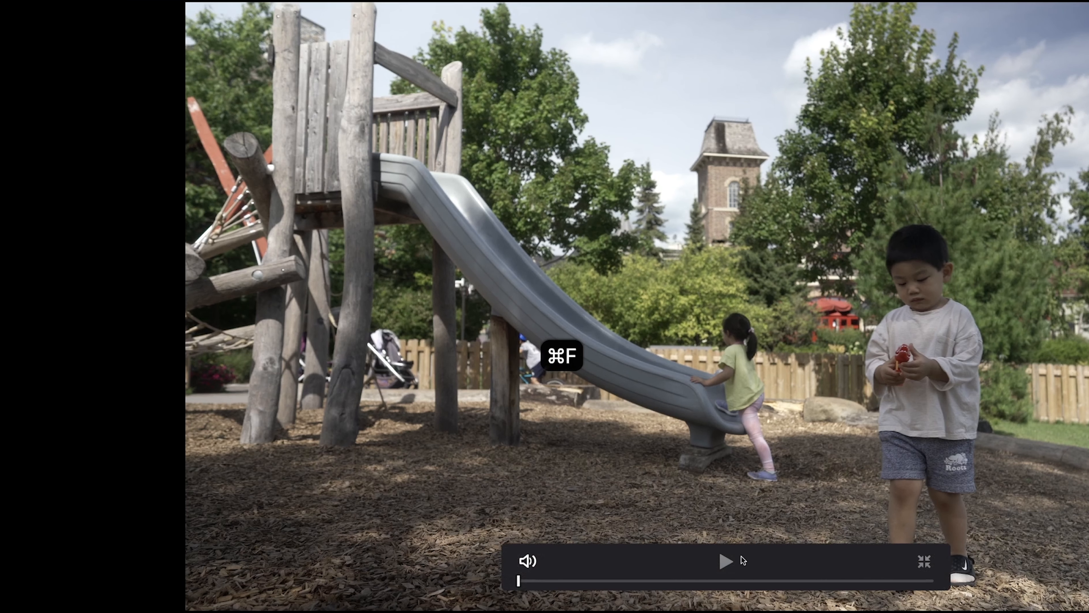
key(super+f)
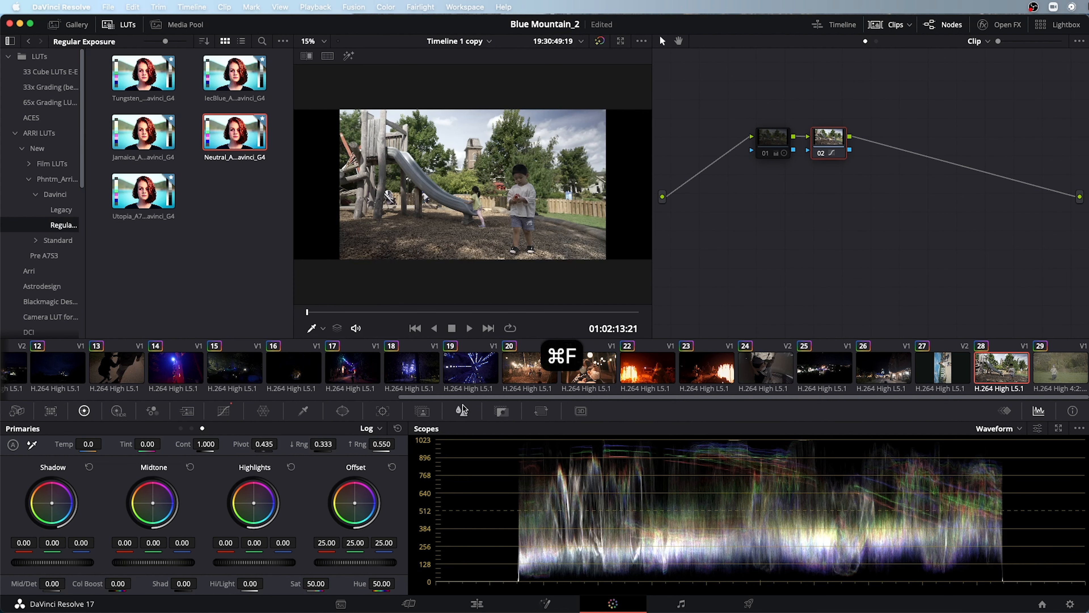
mouse_move(206, 444)
mouse_down()
mouse_move(223, 445)
mouse_move(215, 439)
mouse_up()
Soften the highlights on node 02's luminance curve by moving the white point back outward and lowering the upper control point.
click(224, 411)
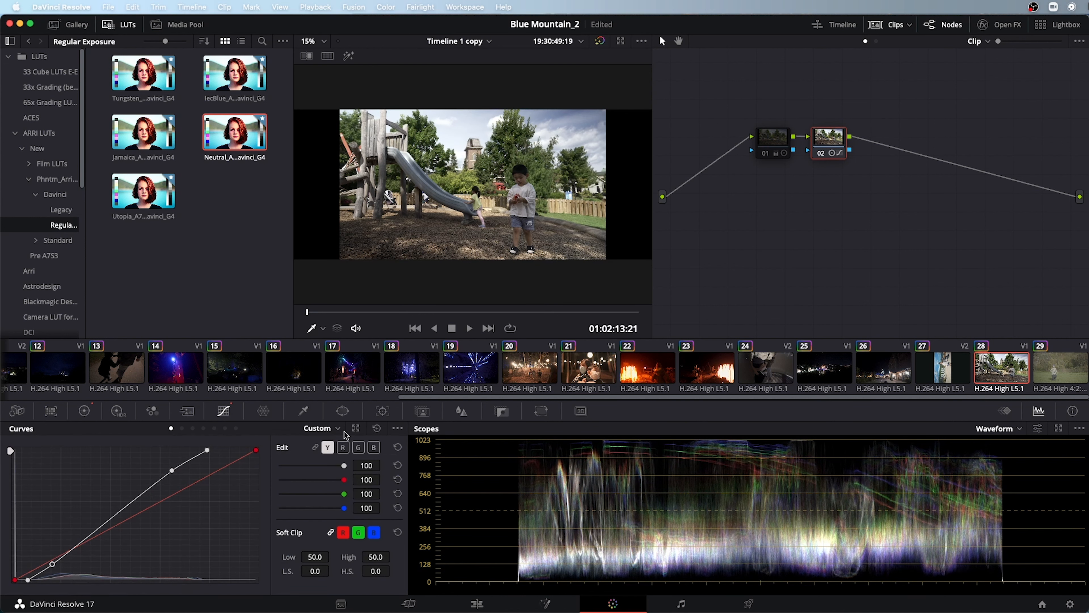
drag(170, 472, 221, 449)
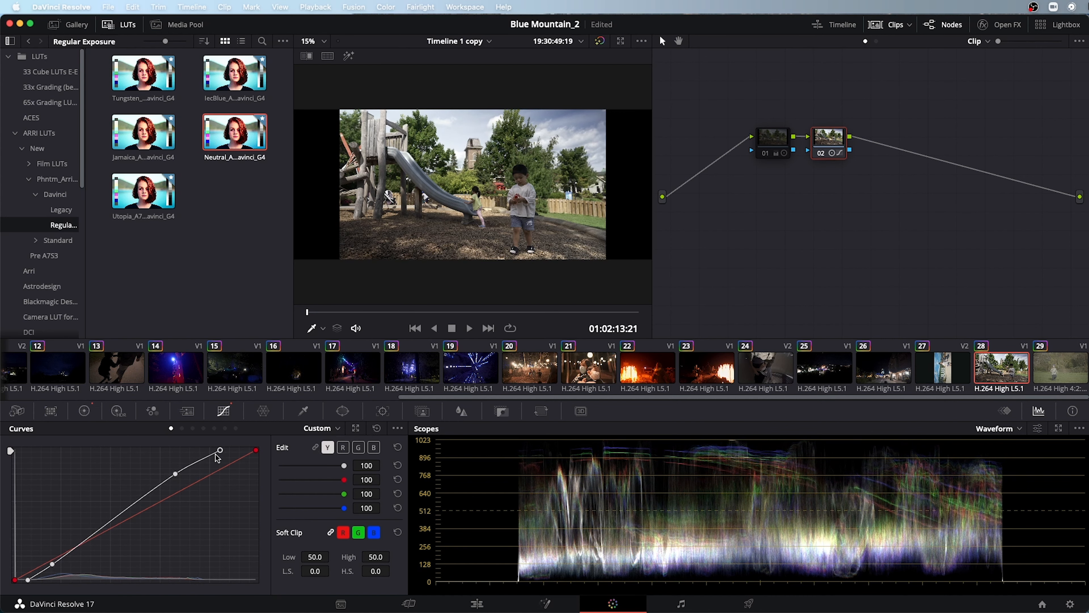
drag(175, 478, 176, 486)
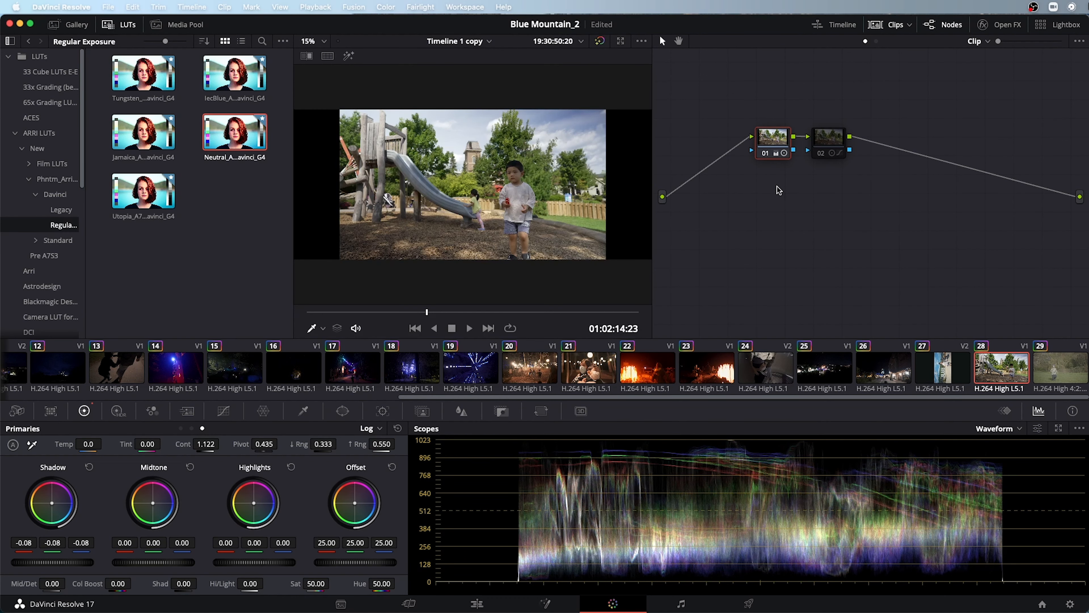
Delete the curve-graded node 02 and put a blank serial node after node 01.
click(817, 155)
key(BackSpace)
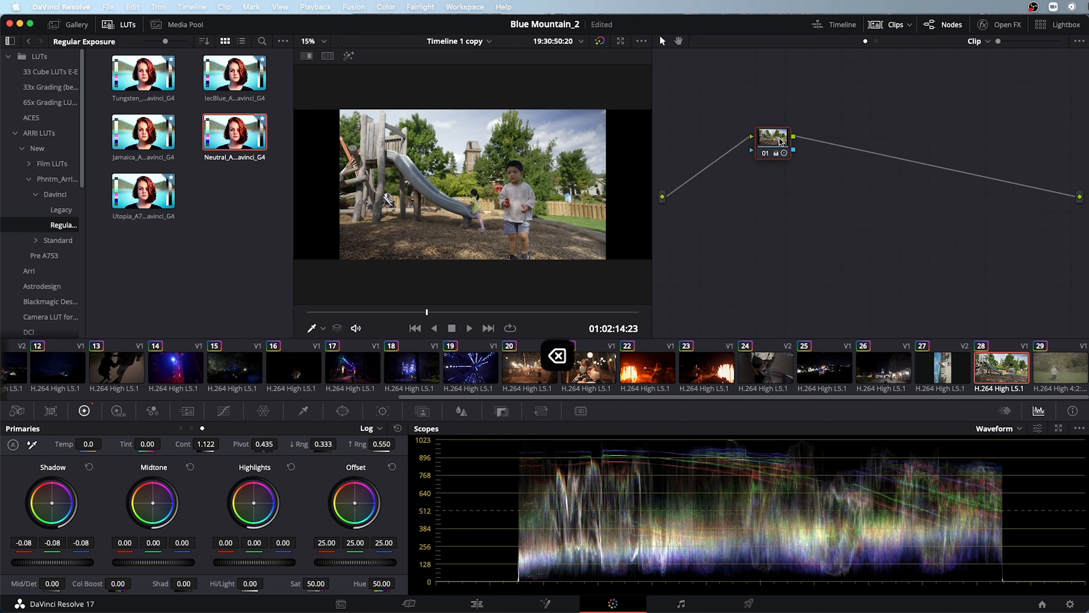
key(super+z)
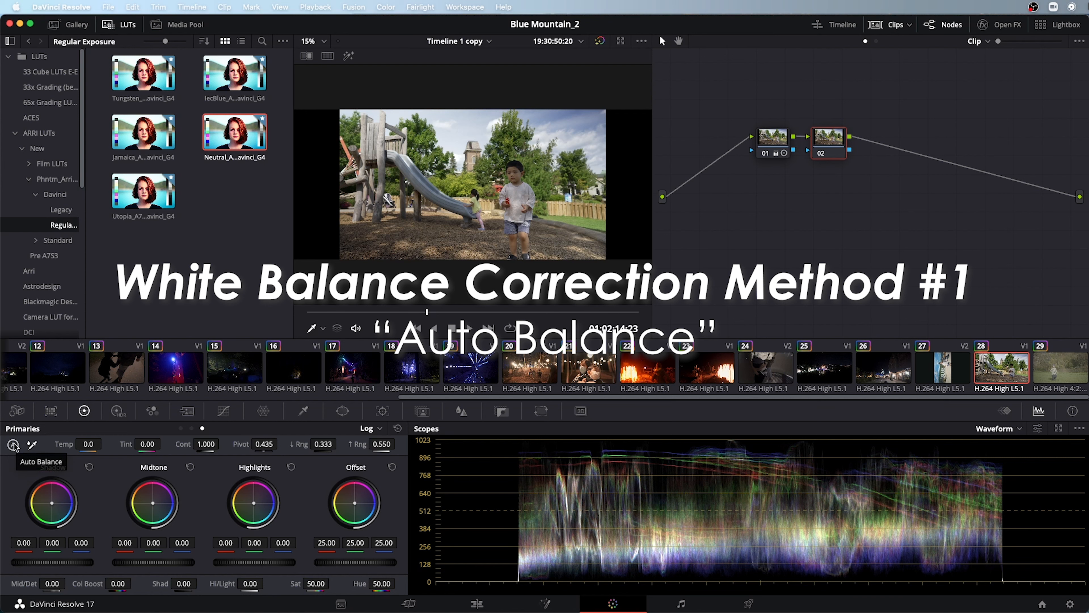
Apply Auto Balance to node 02 with node 01 disabled, and preview the frame full screen.
click(782, 145)
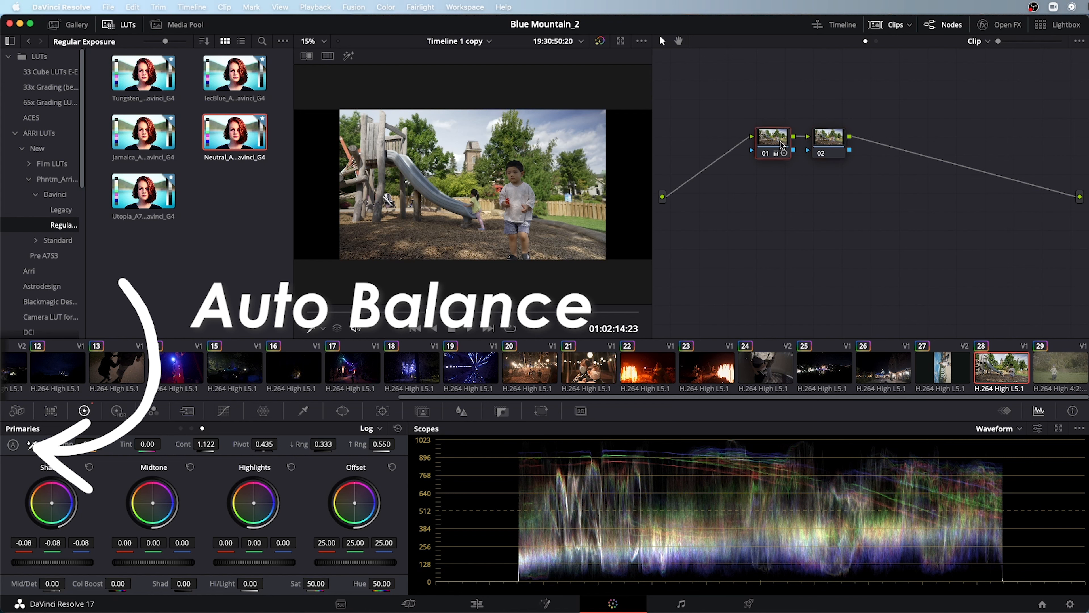
key(super+d)
click(843, 143)
click(13, 445)
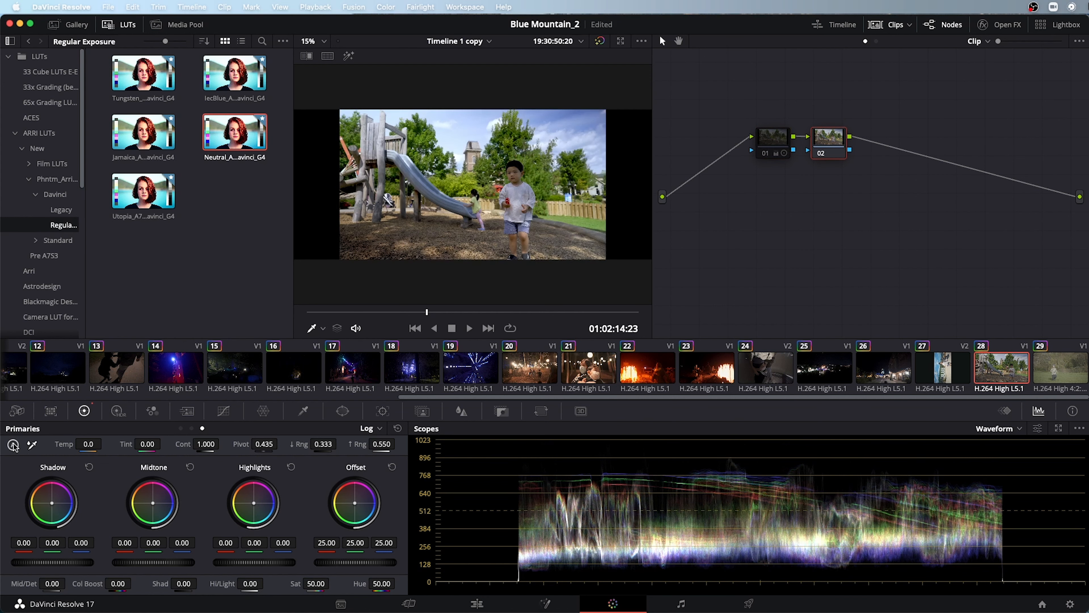
key(super+f)
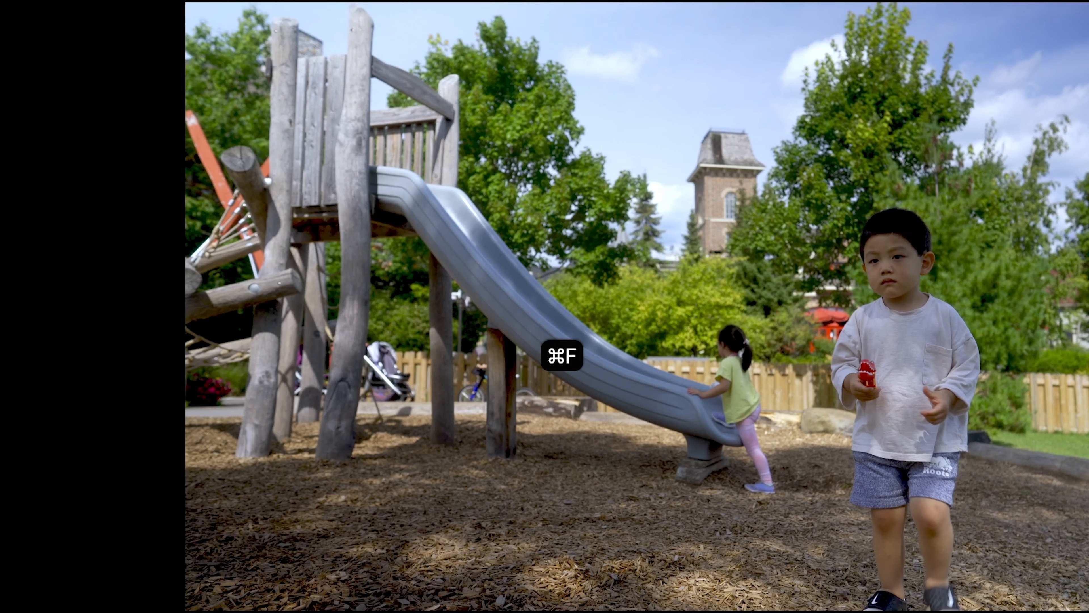
key(super+f)
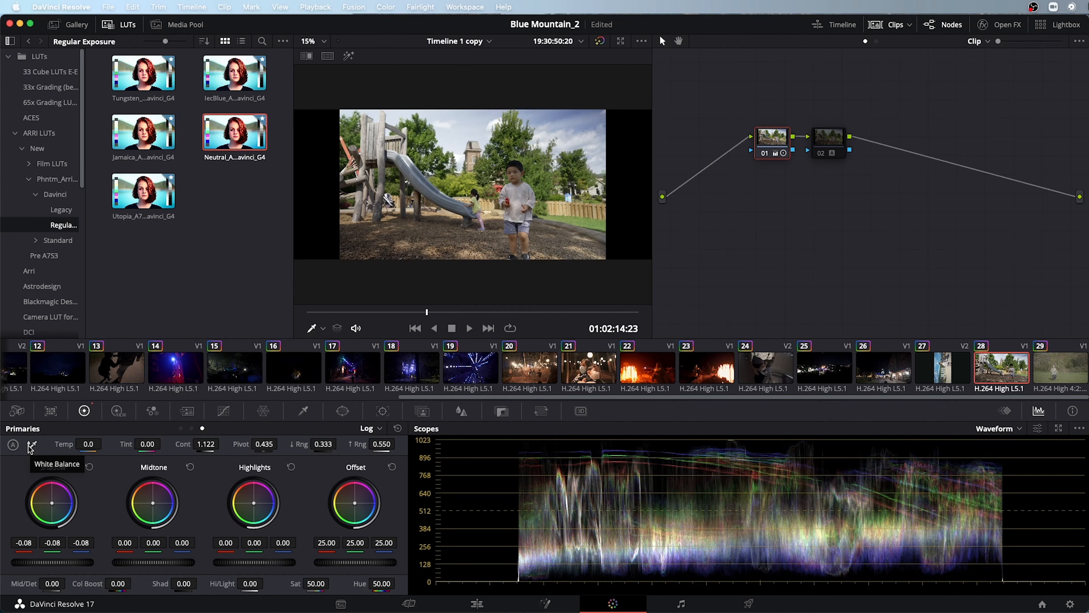
Examine the frame full screen for a neutral area suitable for white balance sampling.
key(super+f)
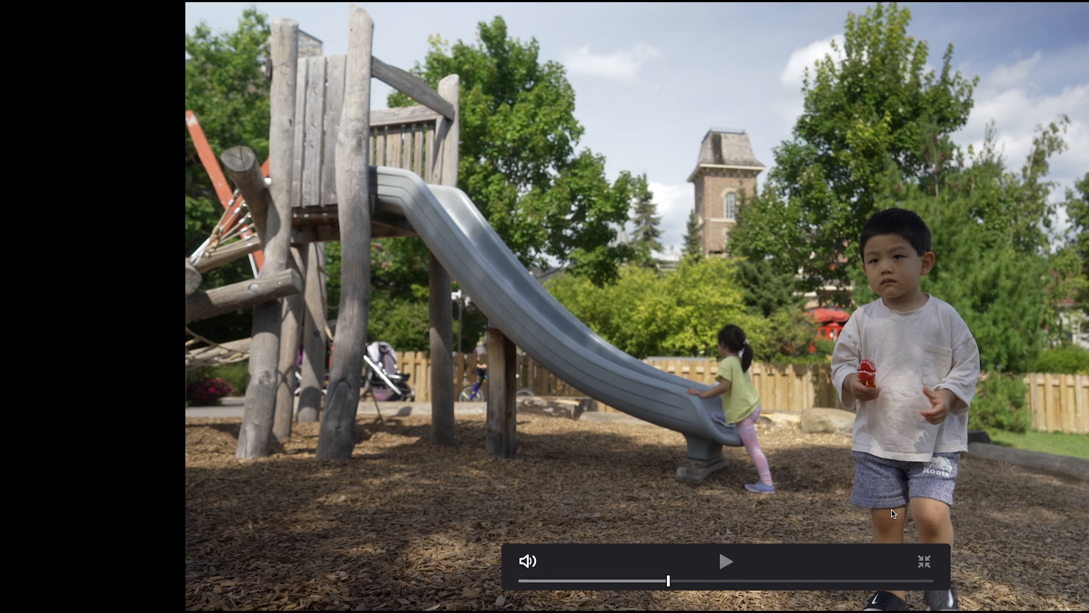
key(super+f)
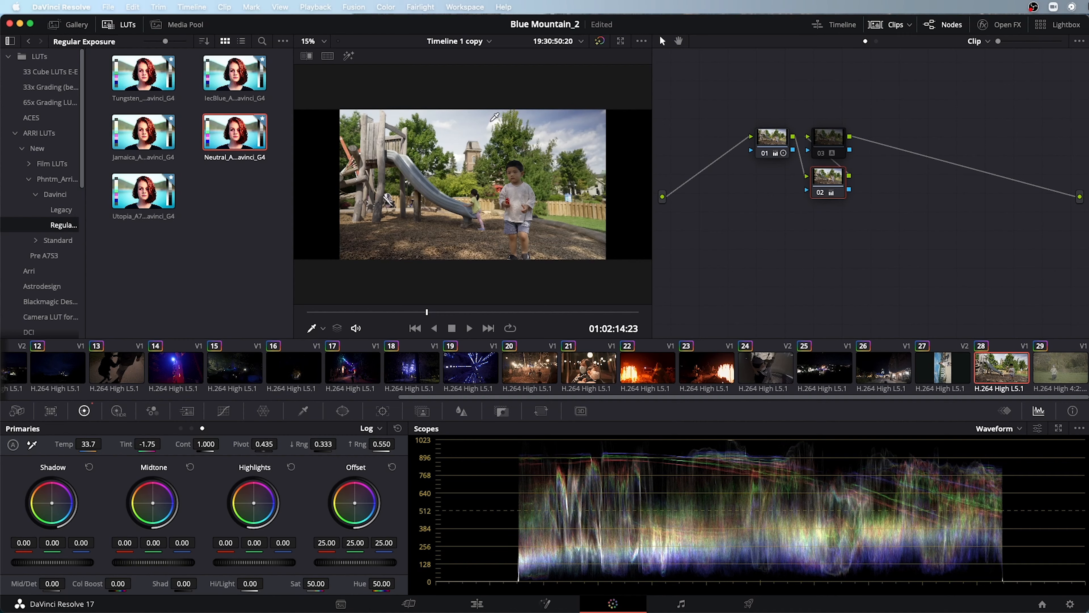
Toggle the white-balanced node 02 off and on repeatedly to compare how the color channels line up in the waveform.
key(super+d)
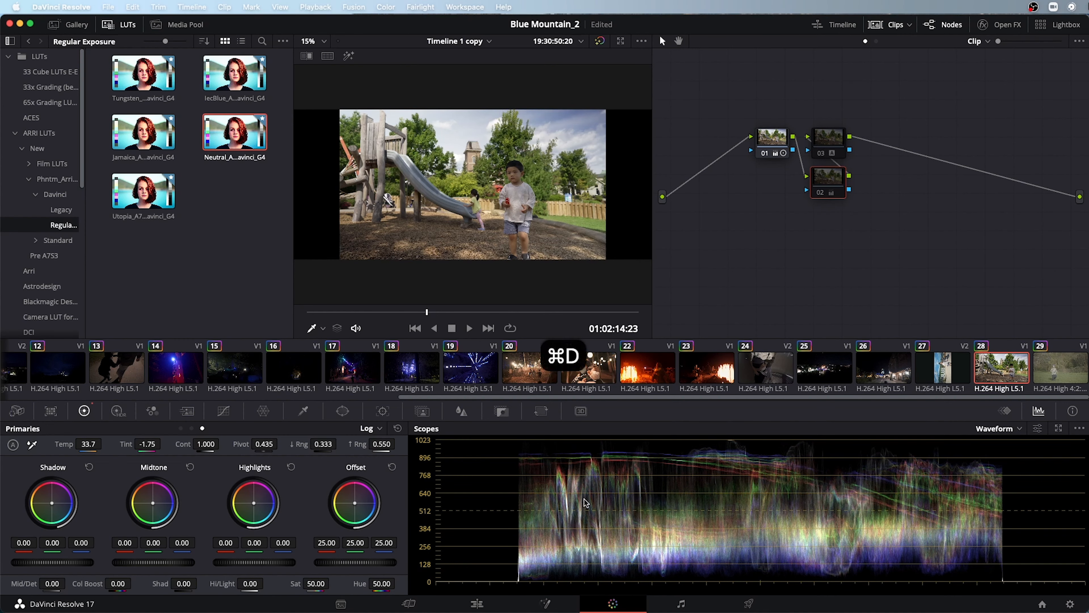
key(super+d)
key(super+d)
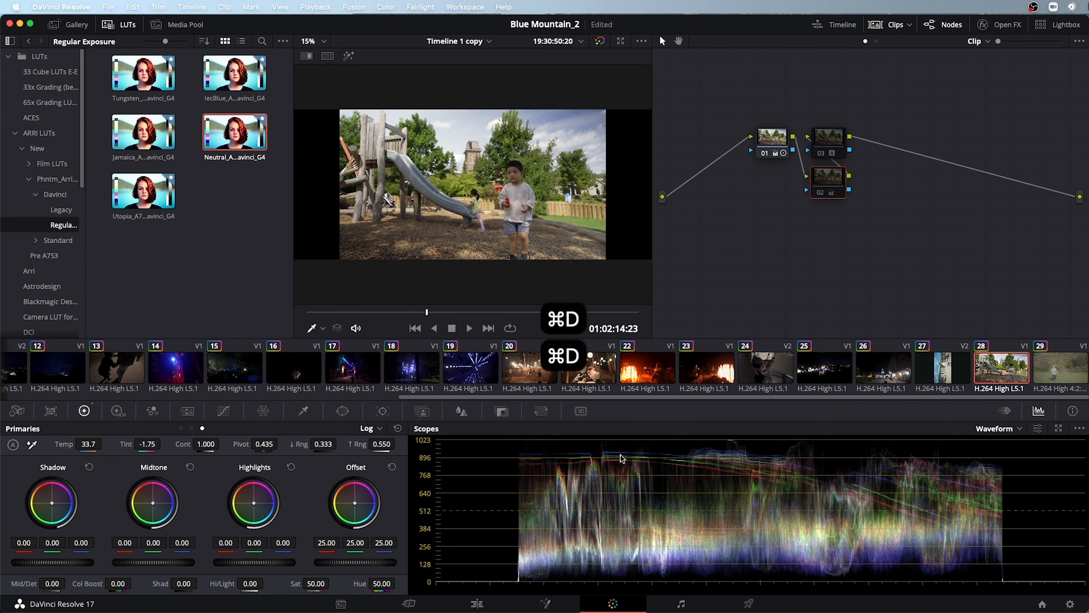
key(super+d)
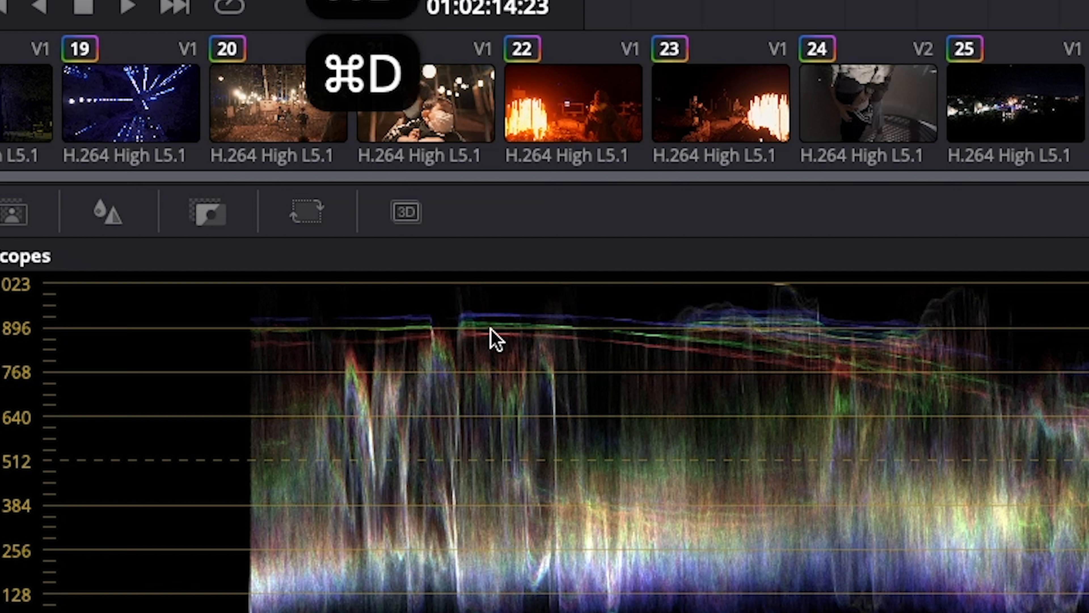
key(super+d)
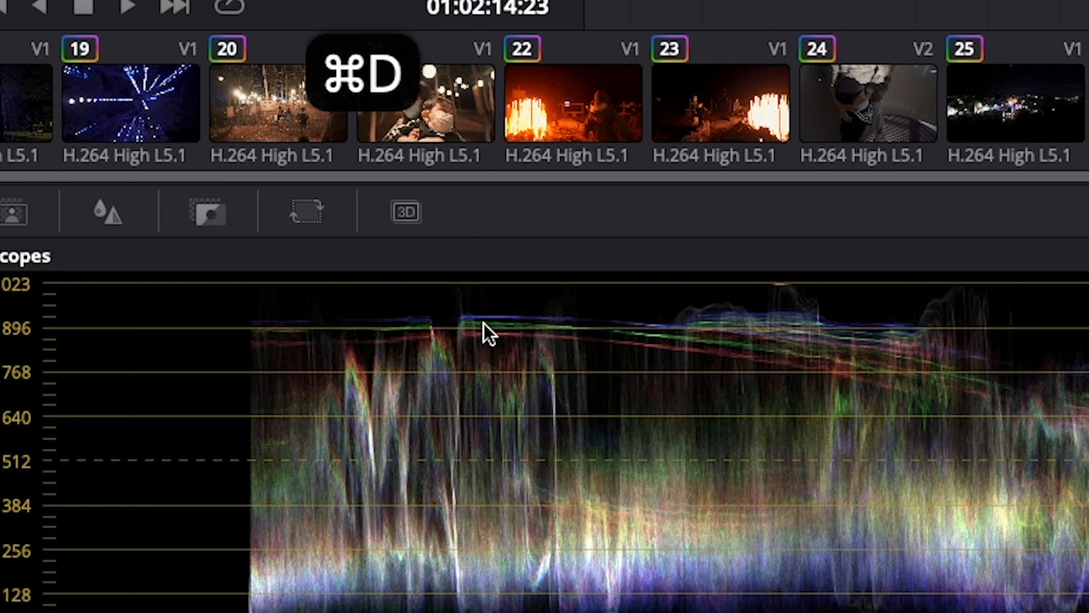
key(super+d)
key(super+d)
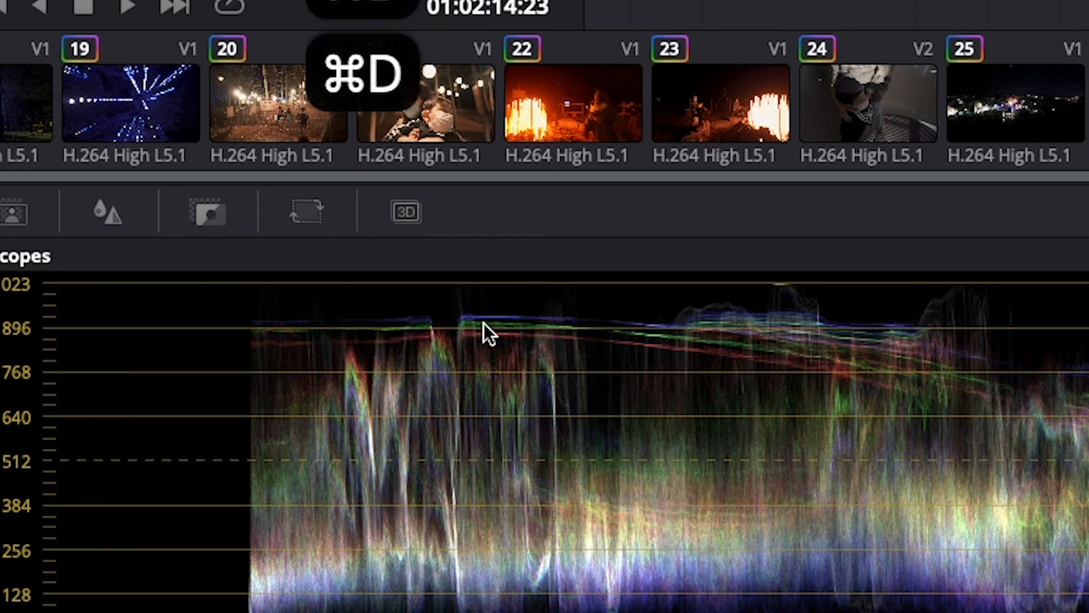
key(super+d)
key(super+d)
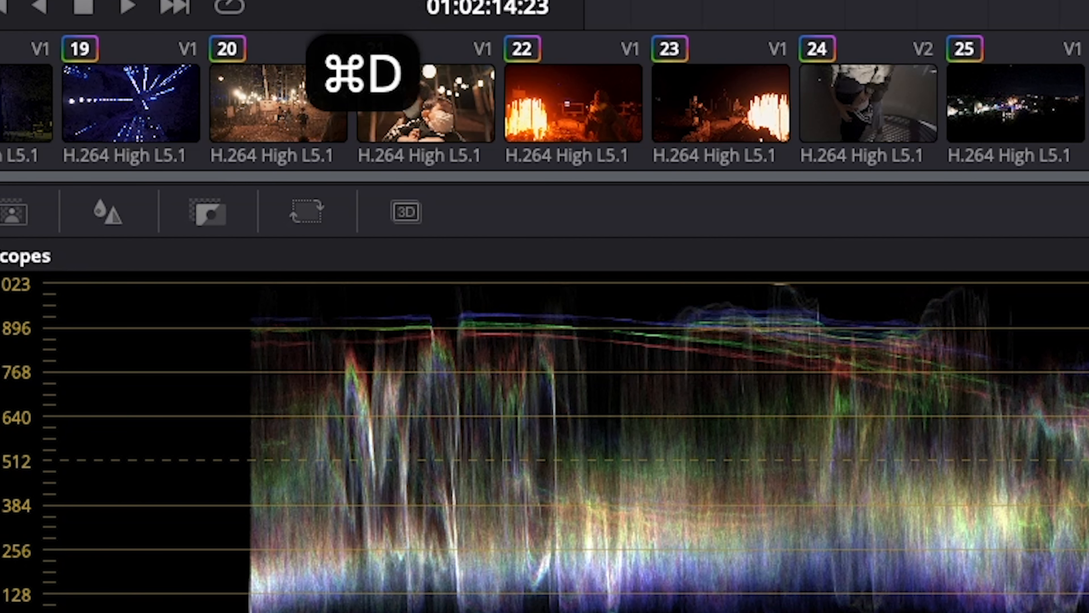
Add a new serial node after node 01 and reset all of its primaries adjustments.
key(alt+s)
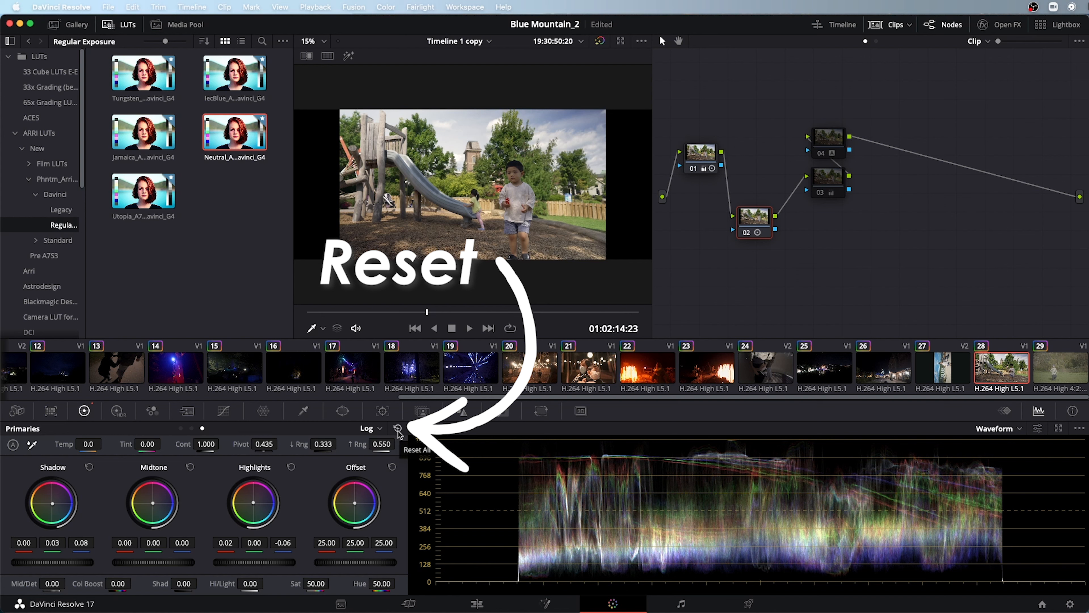
click(398, 429)
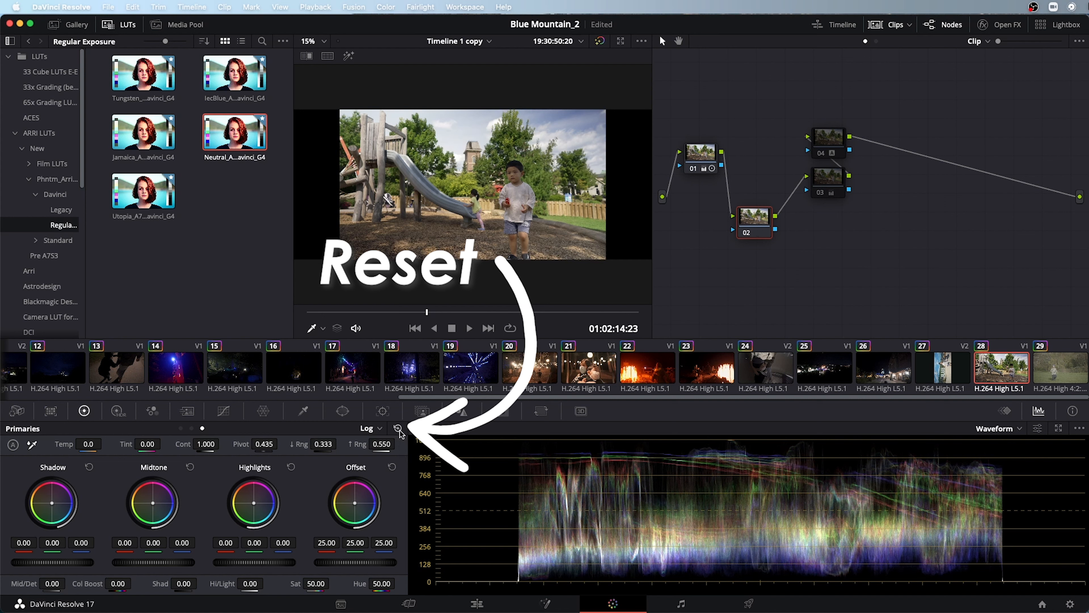
Change the video scope display from Waveform to Parade.
click(1018, 428)
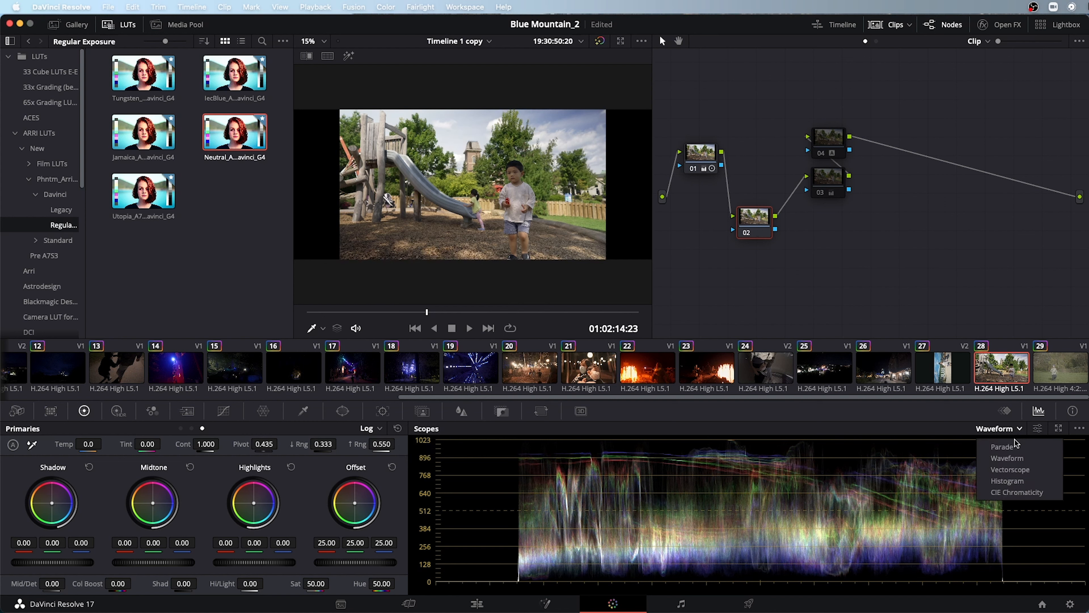
click(1014, 450)
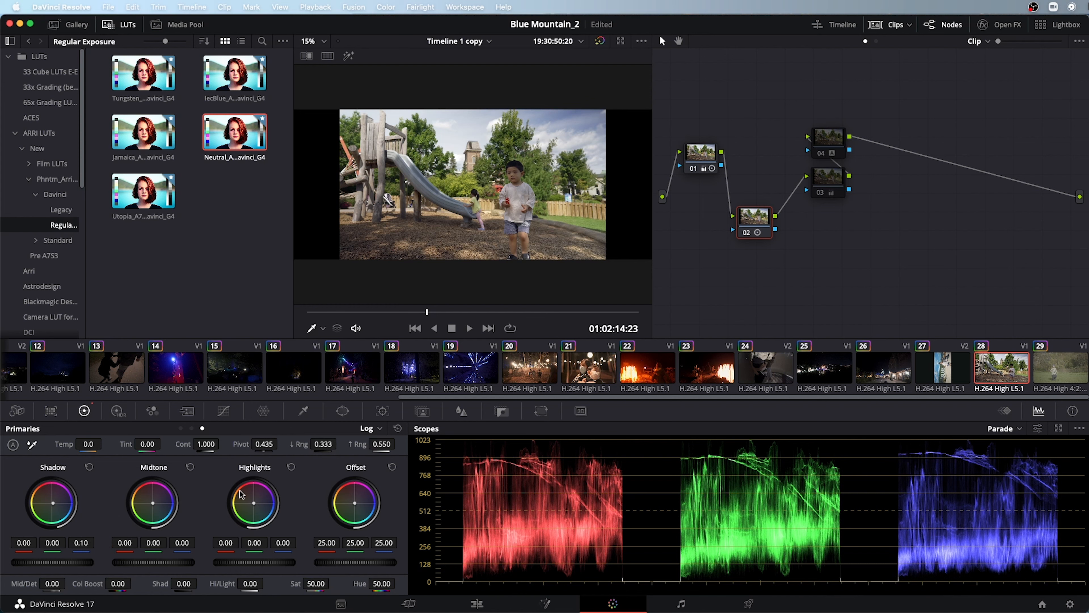
Set node 02's Highlights color balance to 0.03 for red and -0.06 for blue.
mouse_move(287, 541)
mouse_down()
mouse_move(263, 540)
mouse_move(274, 540)
mouse_up()
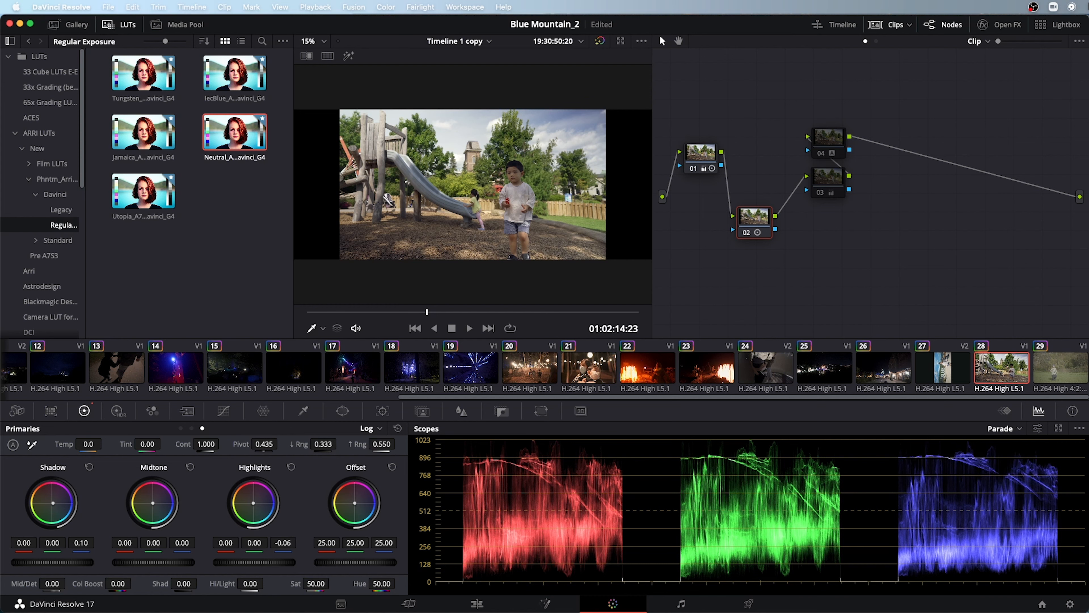
drag(224, 543, 231, 543)
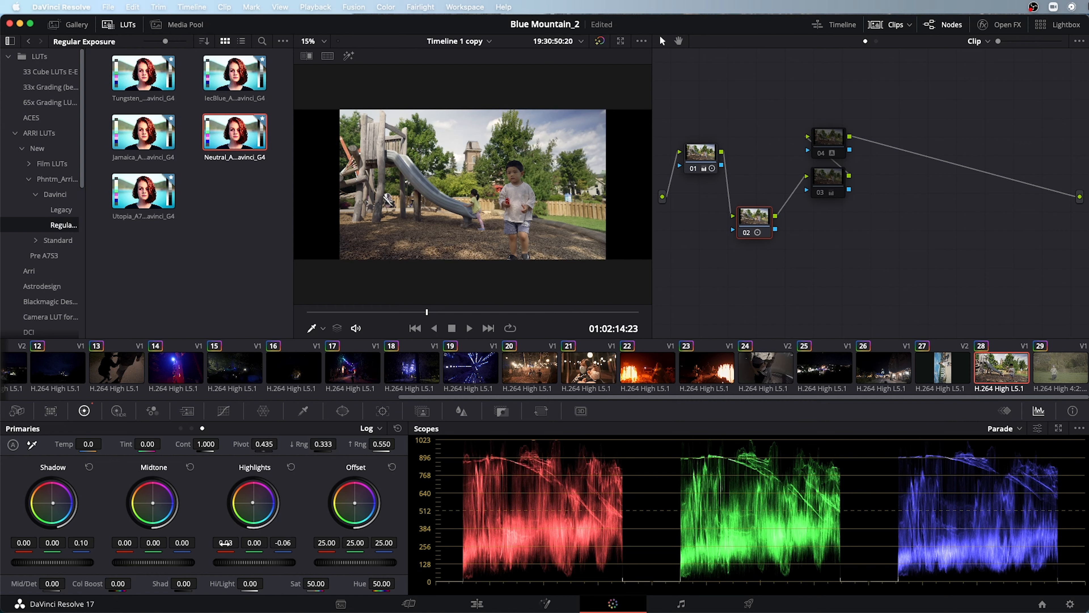
Compare the clip with and without node 02's white balance correction, both in the normal viewer and full screen.
key(super+d)
key(super+d)
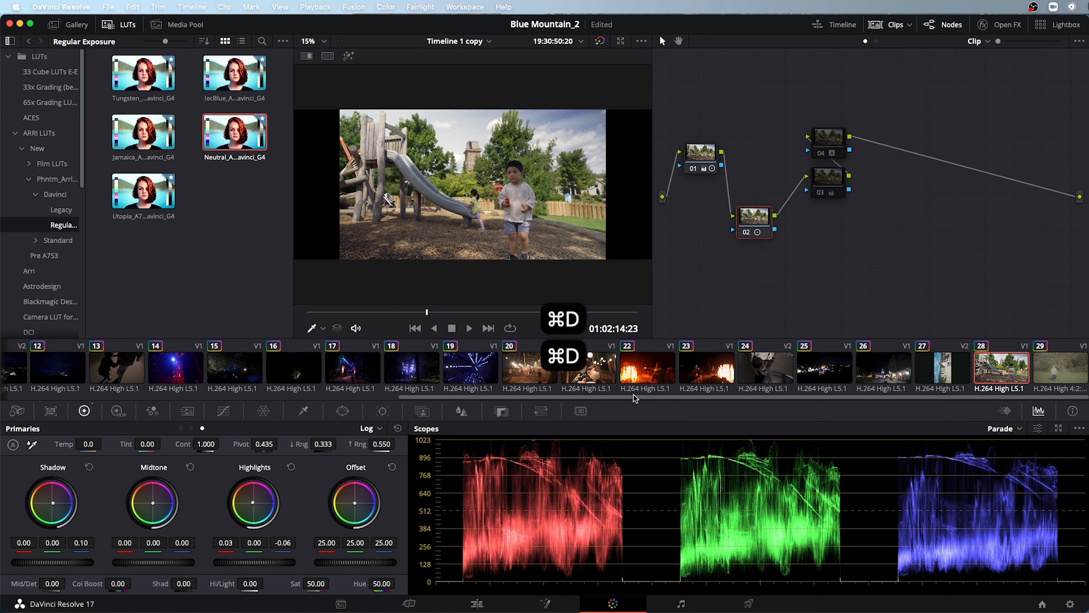
key(super+d)
key(super+d)
key(super+f)
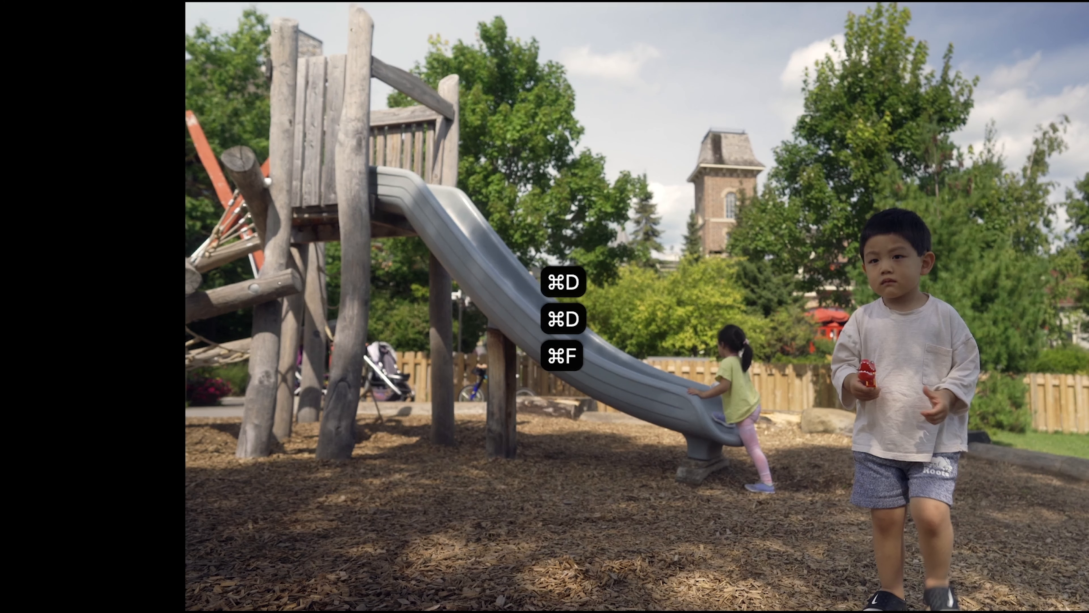
key(super+d)
key(super+d)
key(super+d)
key(super+d)
key(super+f)
key(super+d)
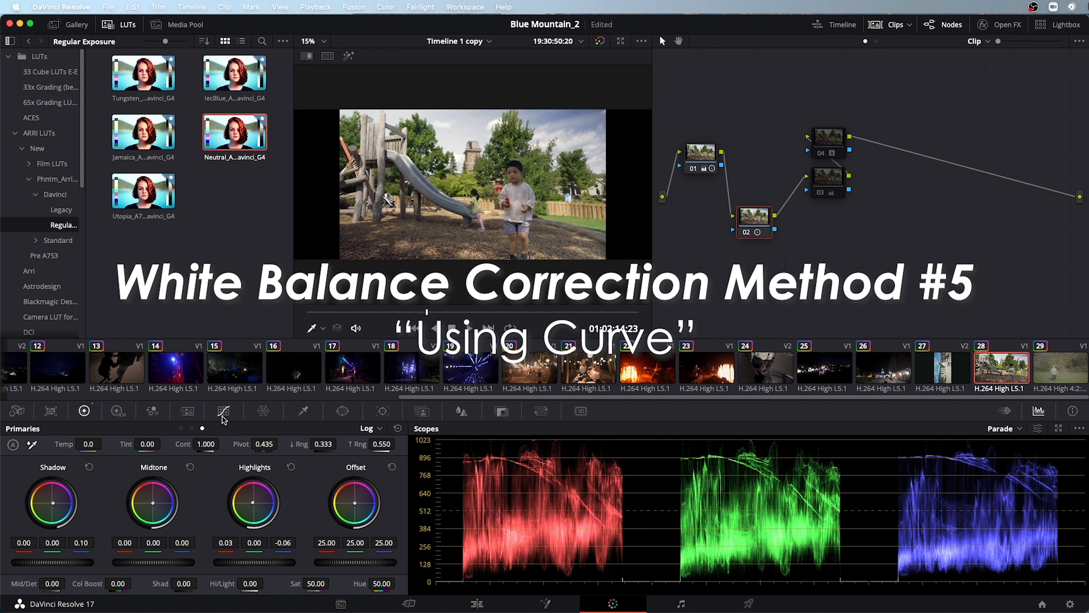
Disable node 02 and add a serial node after it, showing the new node's custom curves.
key(alt+s)
key(super+d)
click(805, 227)
click(223, 410)
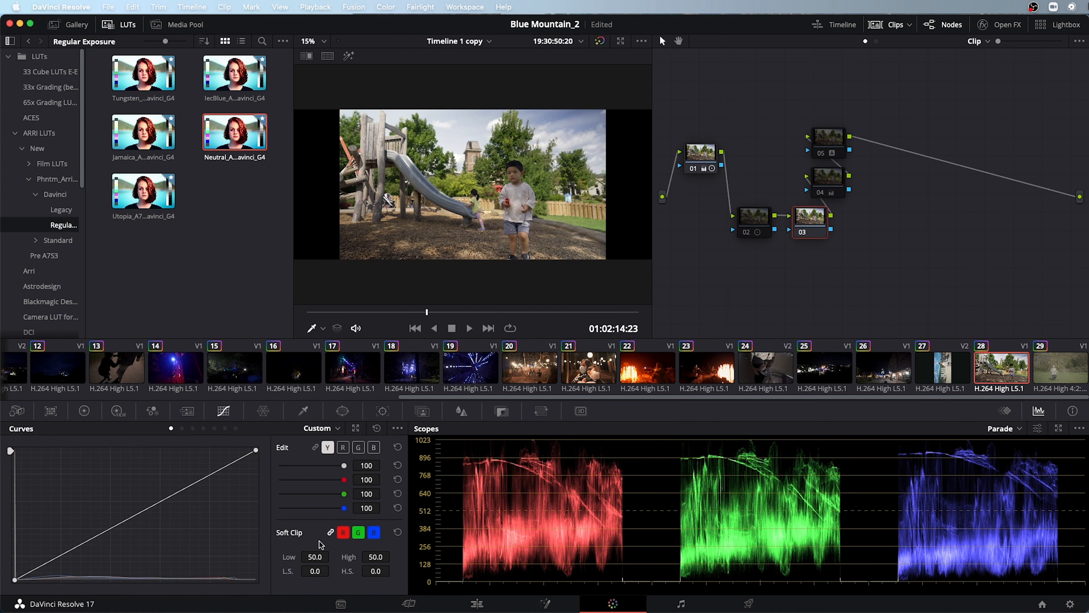
Isolate the blue channel in the custom curve and slightly raise its black point.
click(342, 448)
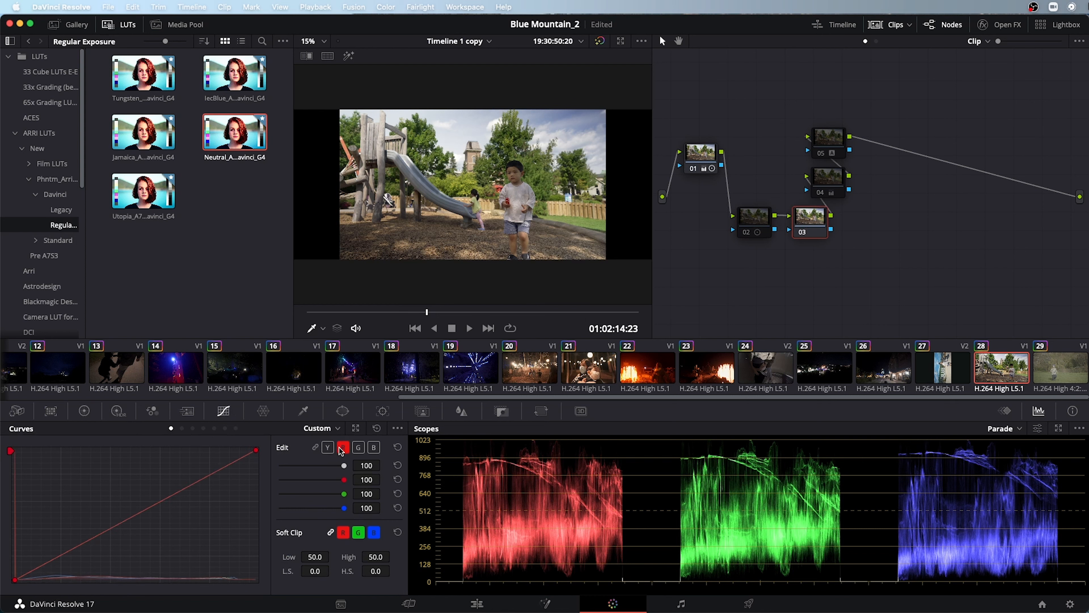
click(358, 447)
click(374, 447)
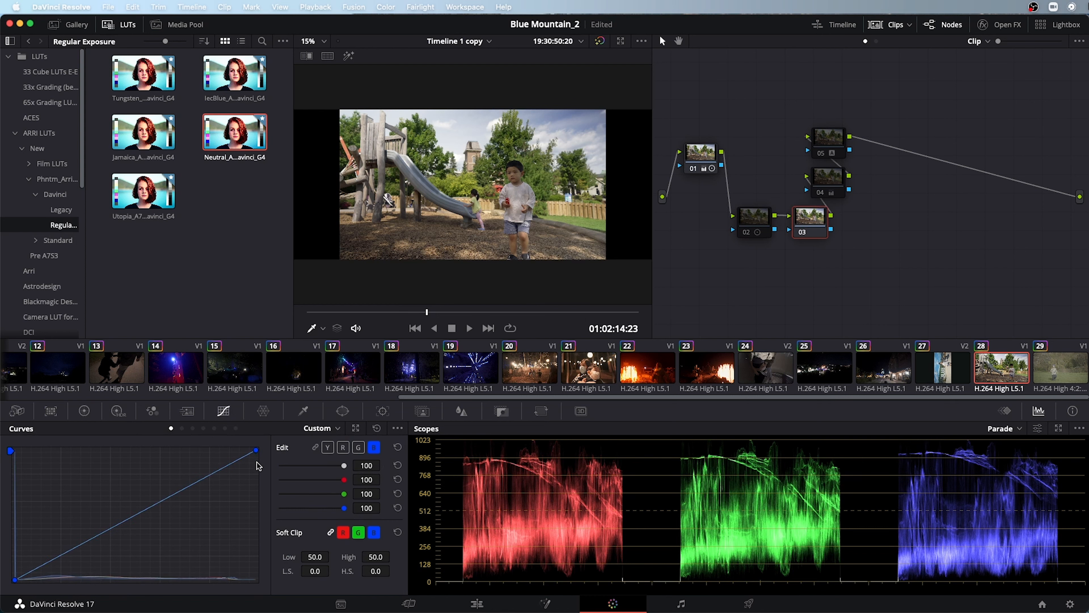
drag(260, 458, 259, 452)
drag(17, 579, 16, 576)
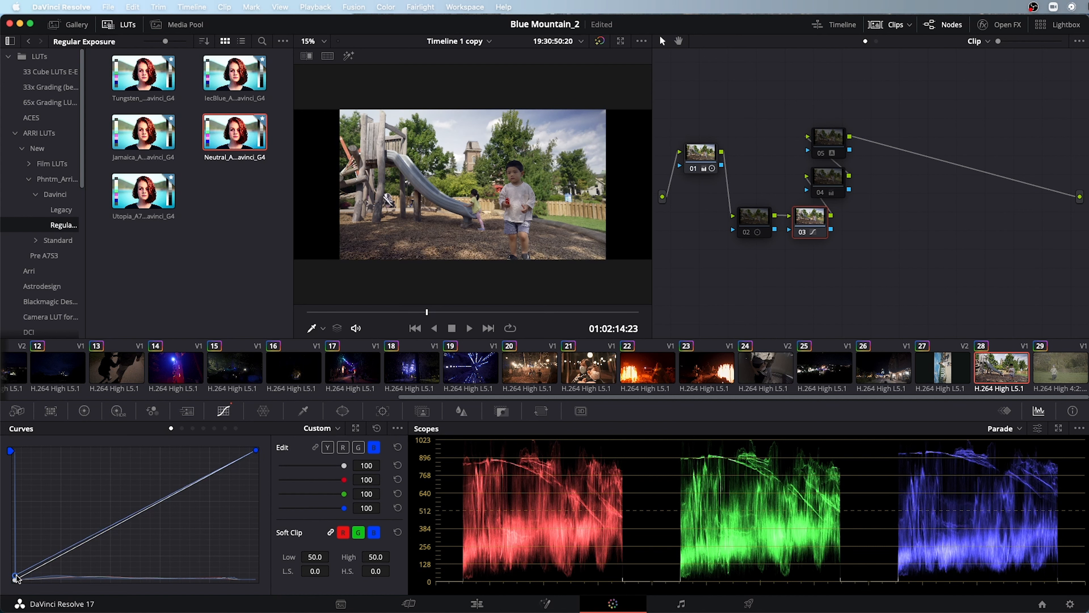
Fine-tune the white points of the red and green custom curves on node 03.
click(343, 447)
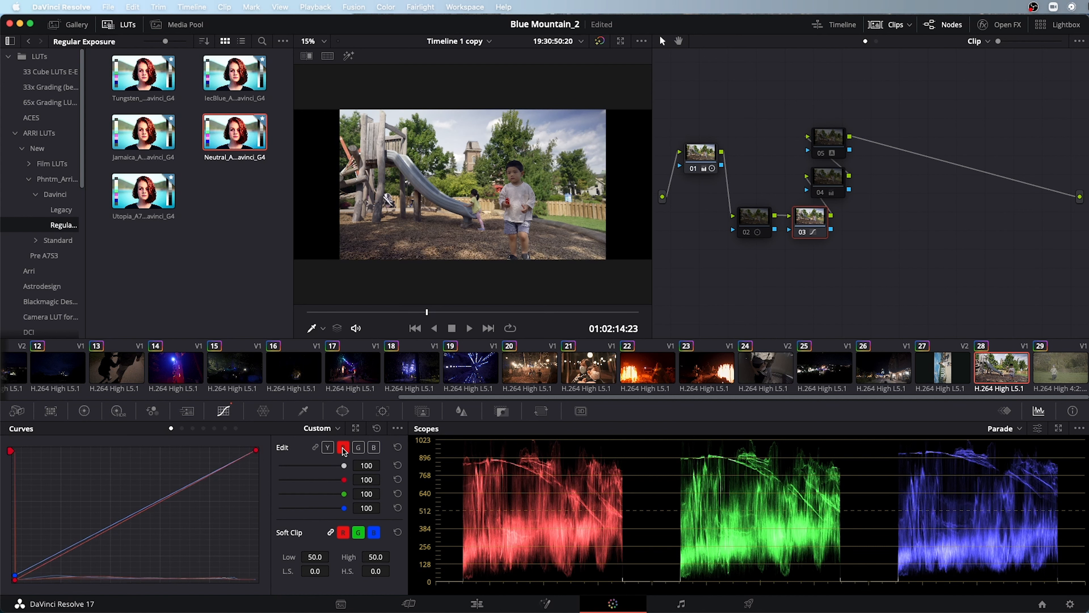
drag(256, 450, 256, 450)
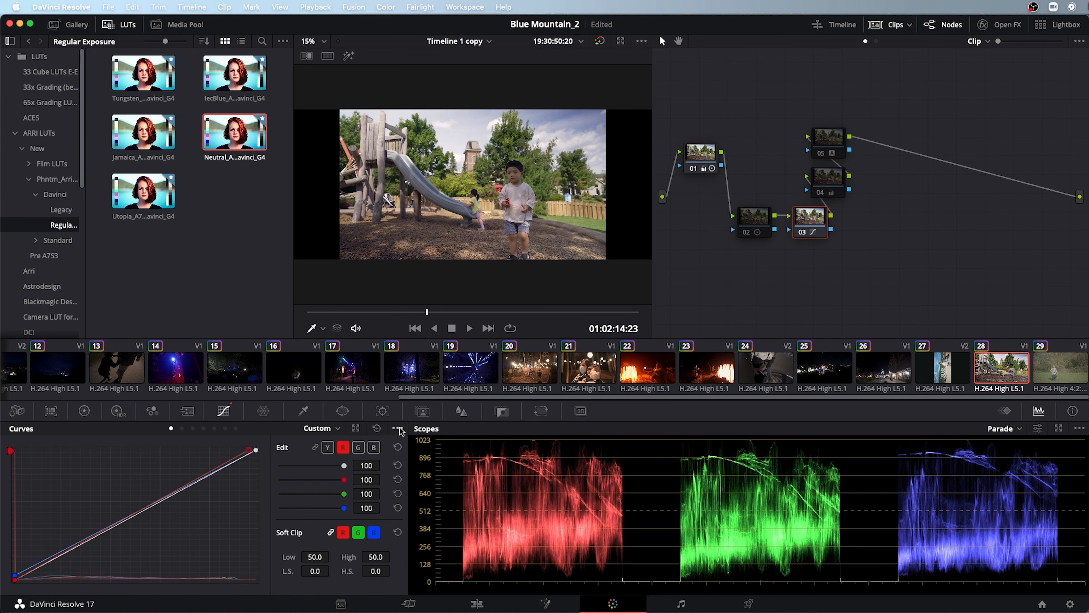
click(358, 447)
drag(256, 450, 250, 450)
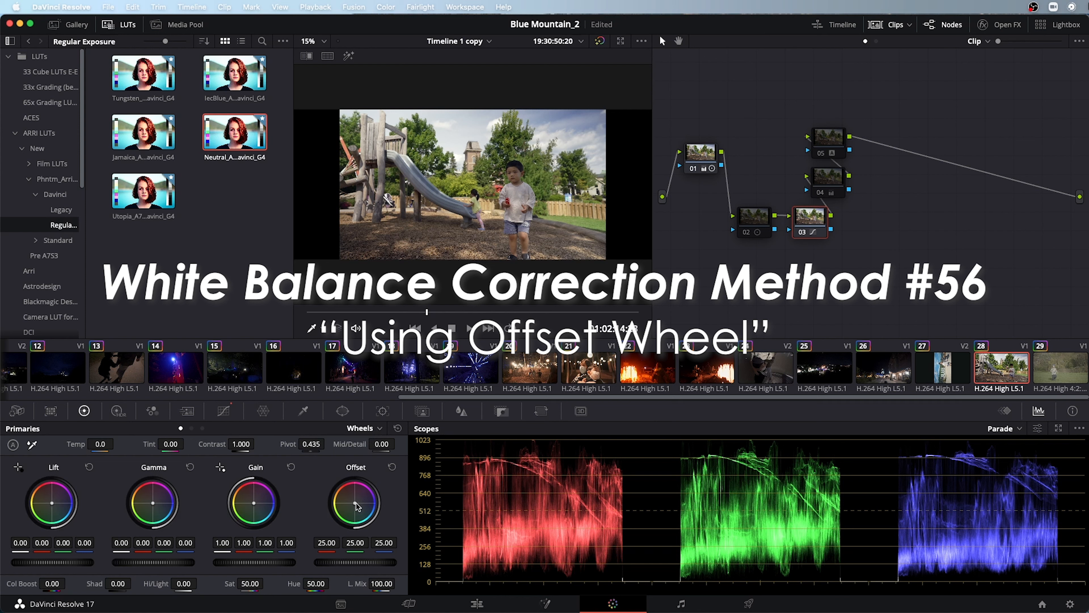
Disable node 03, try Offset values of 26.64, 23.99 and 21.61 on a new serial node, and undo the attempt.
key(super+d)
key(alt+s)
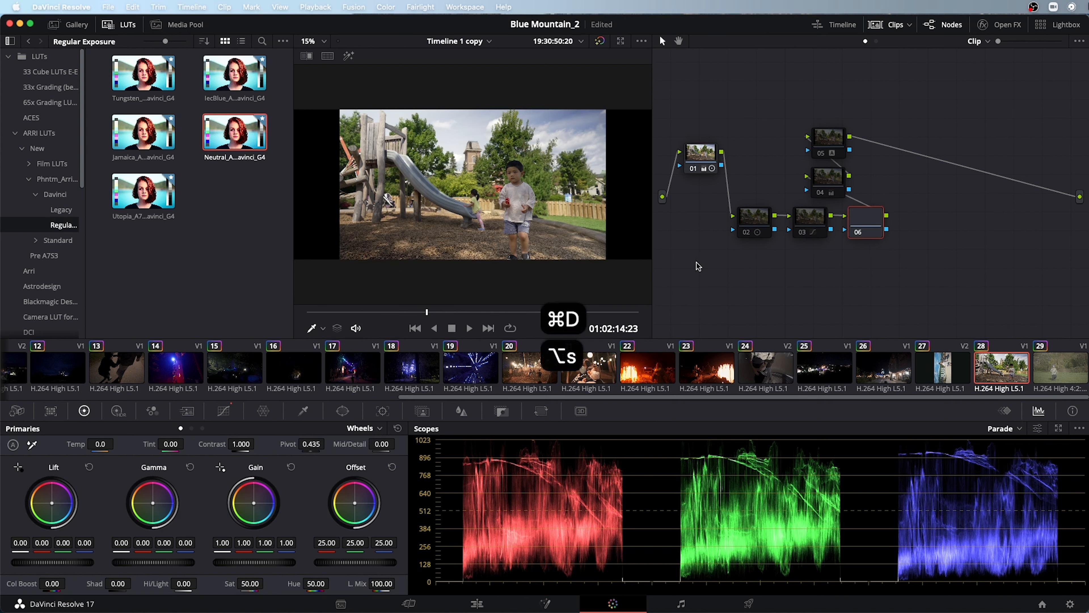
drag(355, 503, 353, 499)
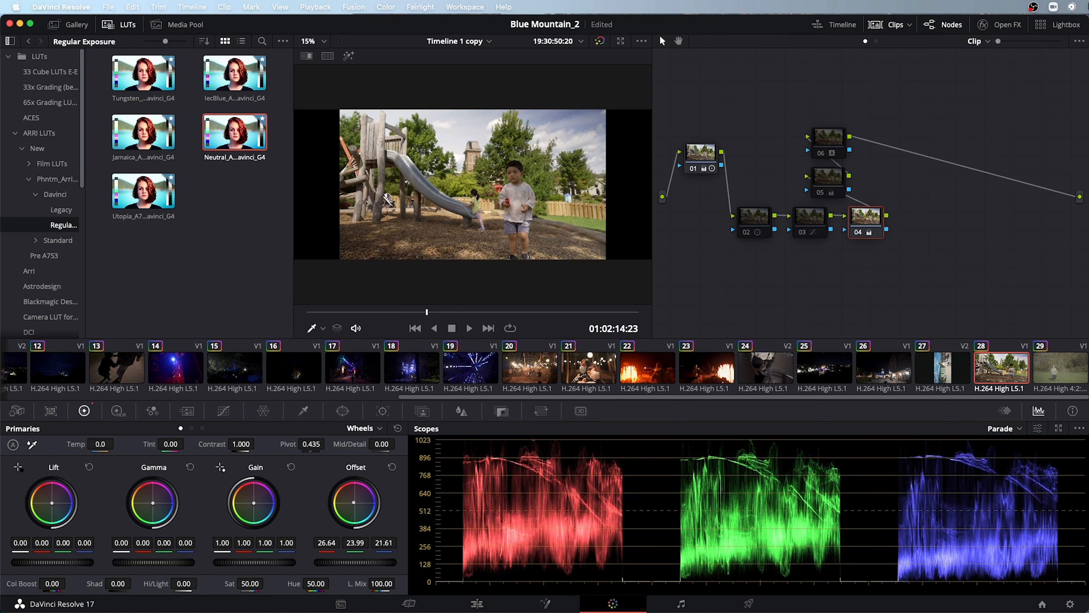
key(super+z)
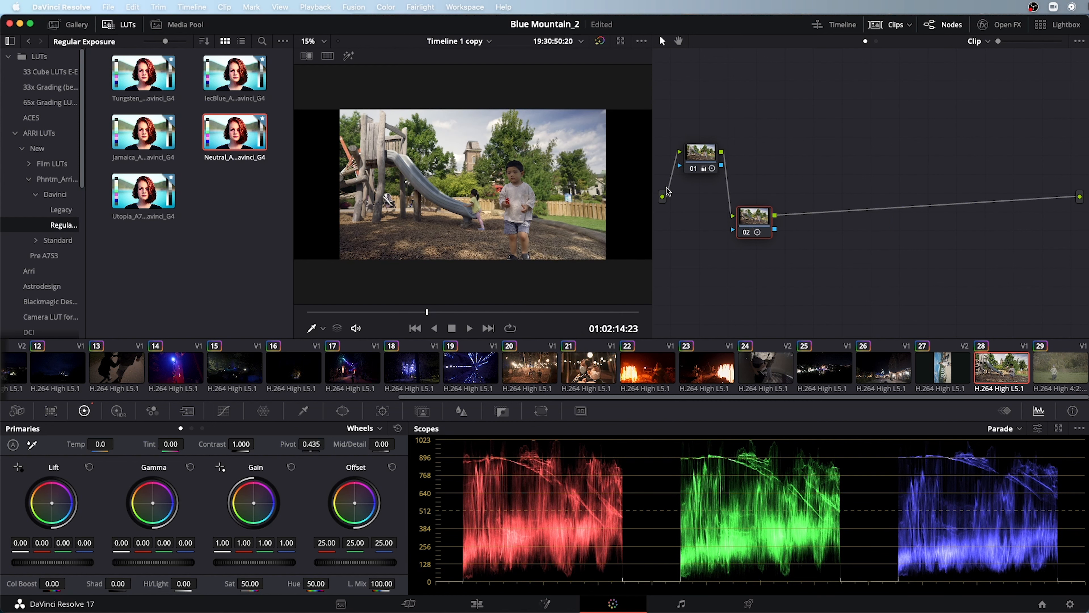
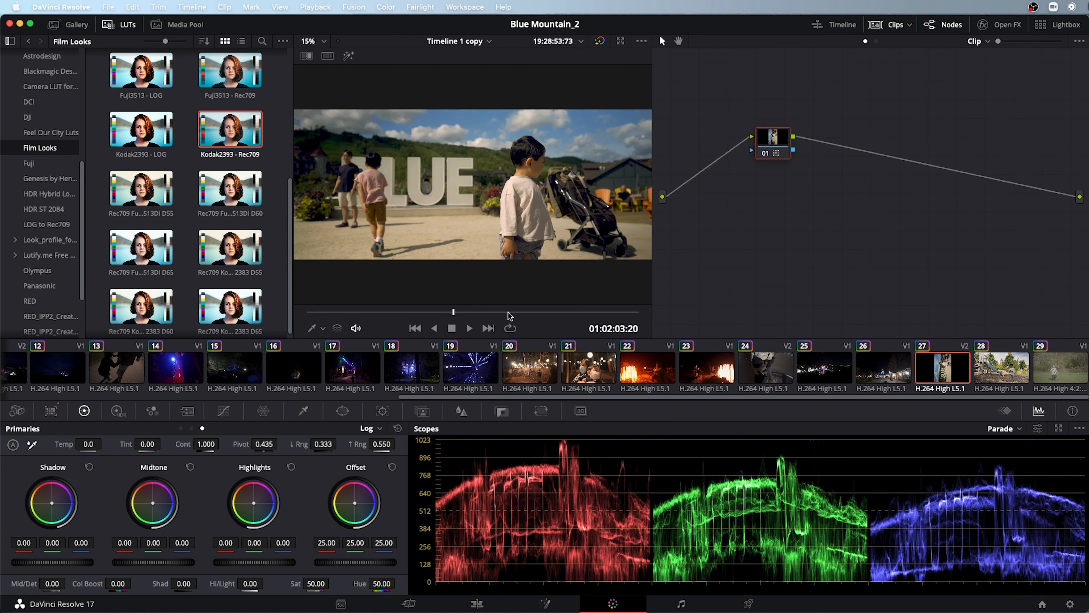
Grab a still of playground clip 28 and show it in the Gallery.
click(998, 369)
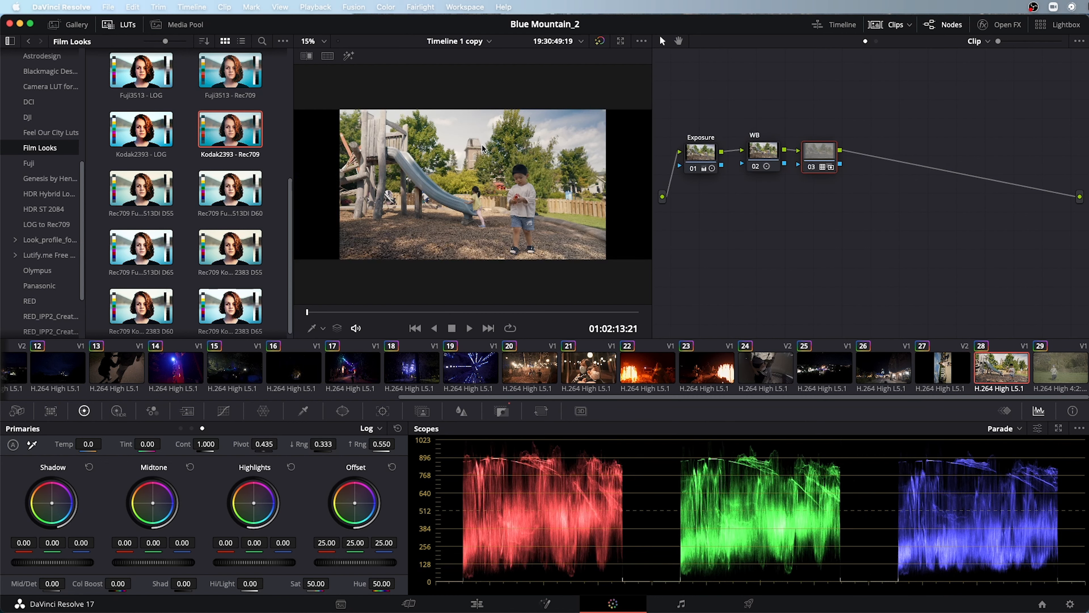
right_click(481, 152)
key(Escape)
right_click(451, 167)
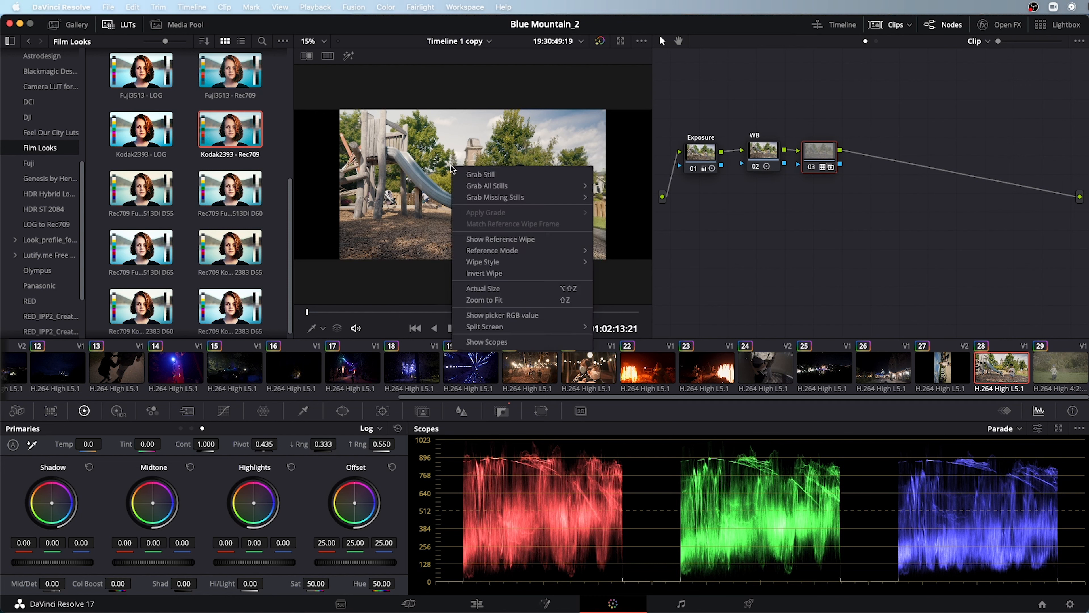
click(527, 174)
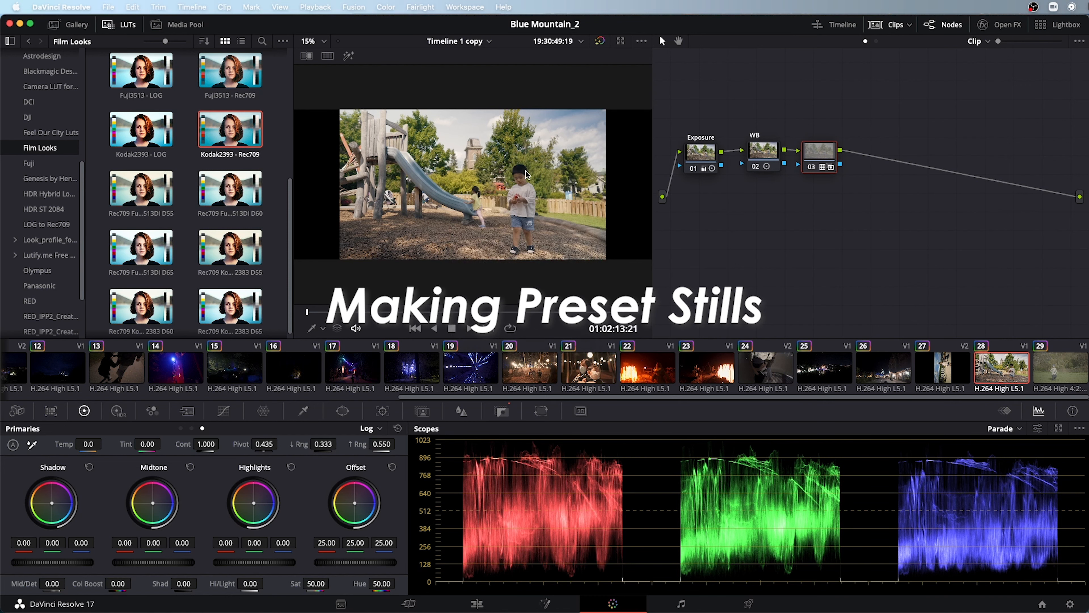
click(87, 28)
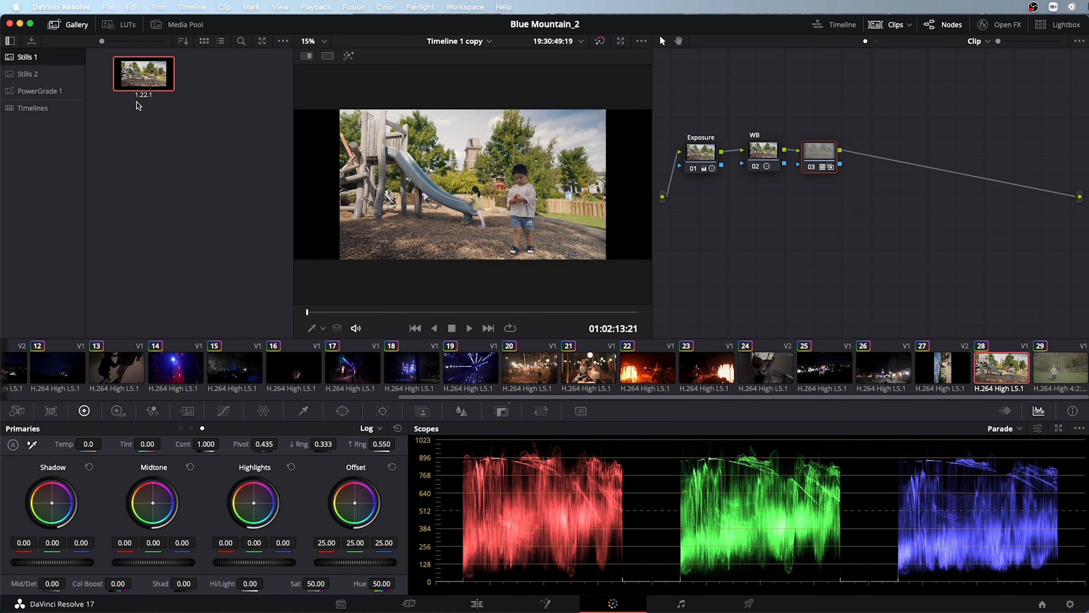
Grab a second still of clip 28 with the mini timeline temporarily shown.
click(830, 32)
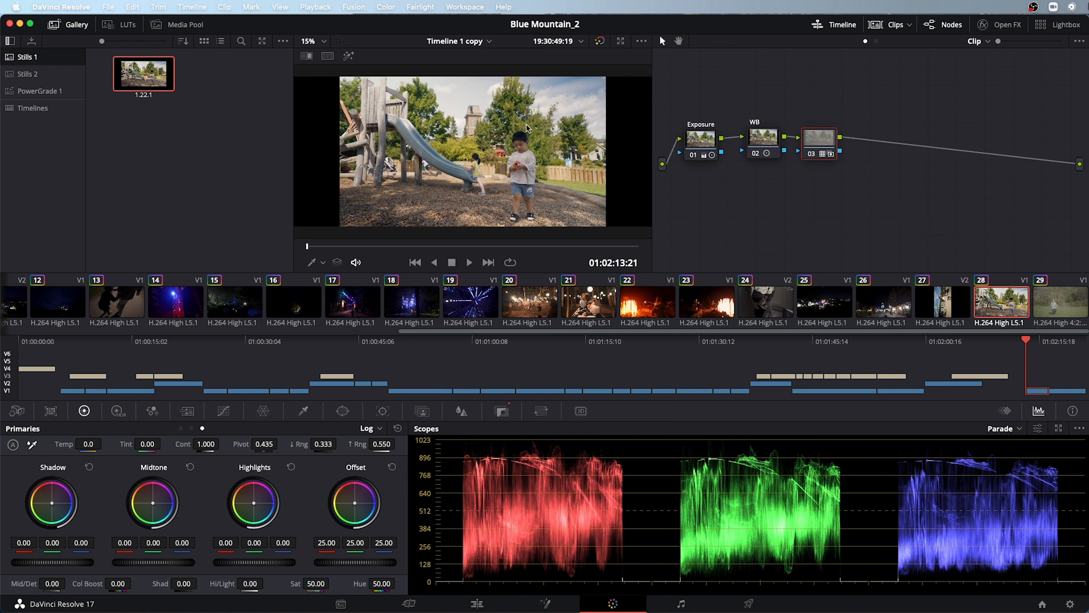
right_click(537, 131)
click(554, 134)
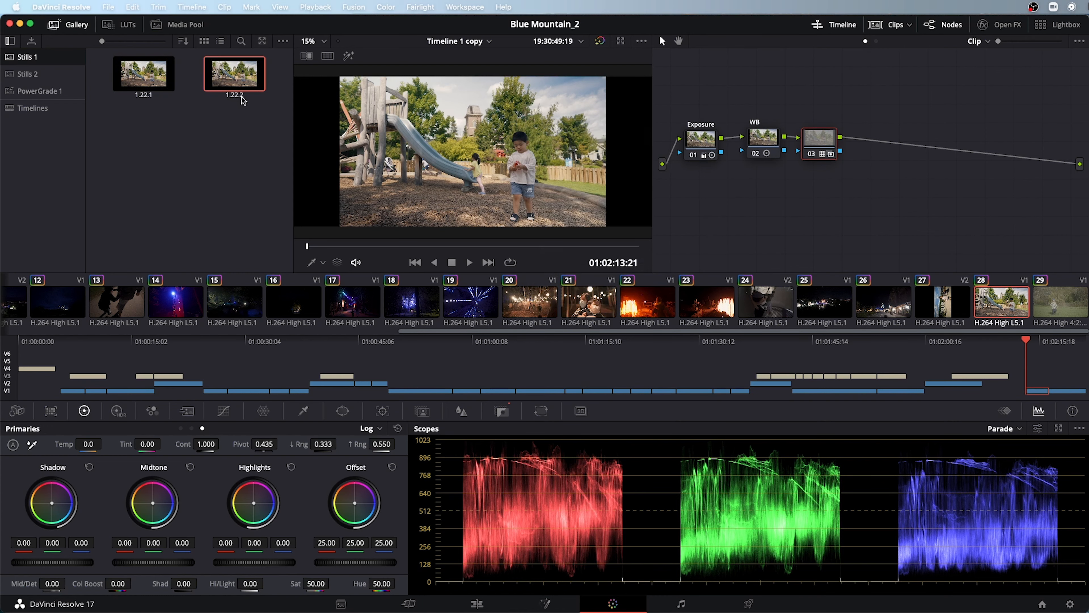
click(834, 24)
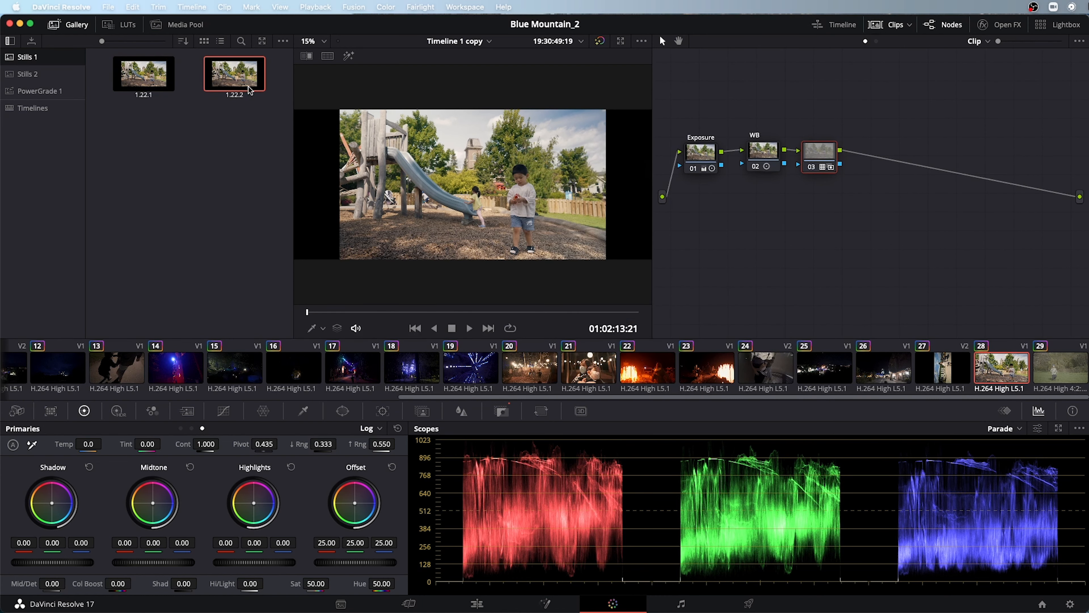
Delete the duplicate still 1.22.2 from the Stills 1 album.
right_click(234, 102)
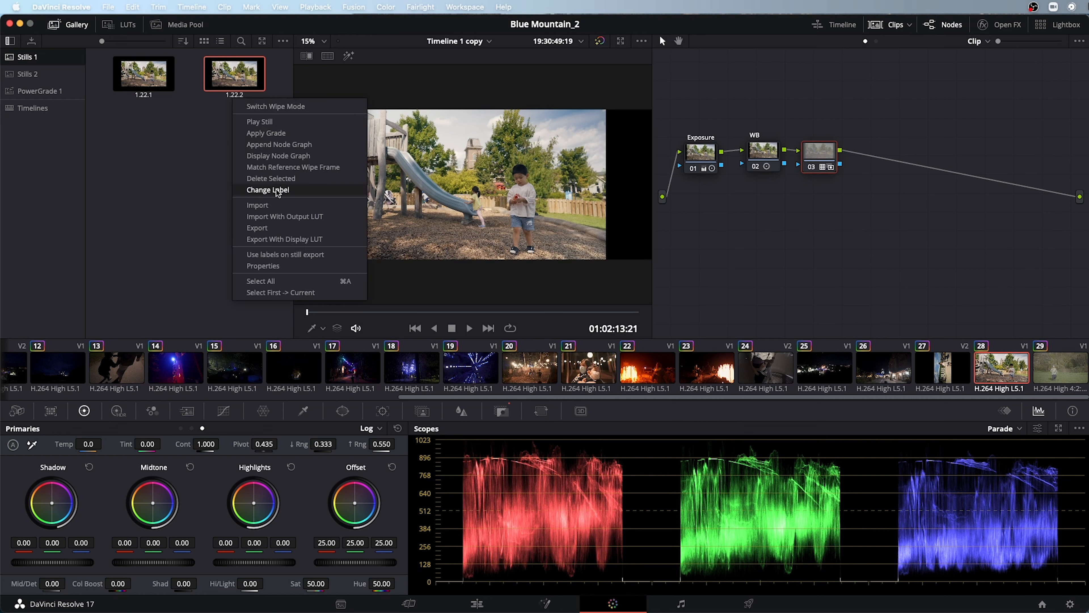
click(178, 177)
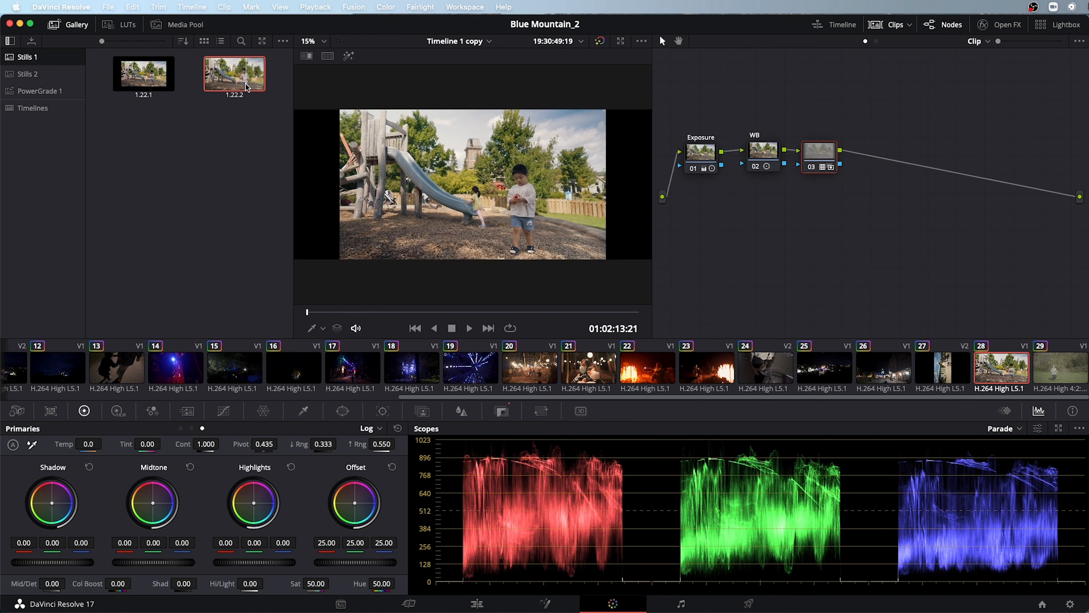
key(BackSpace)
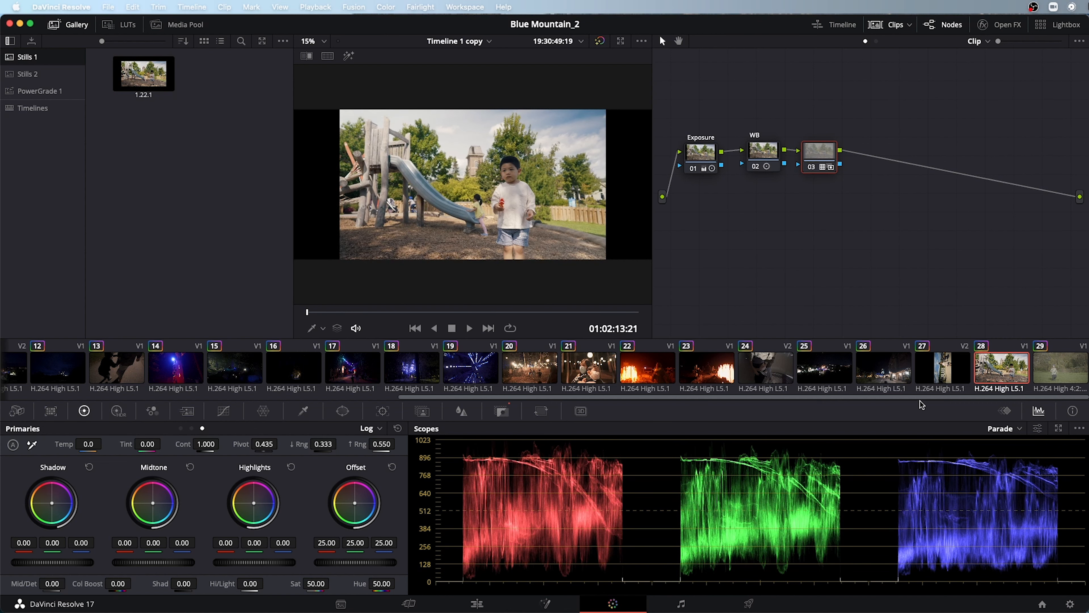
Go to clip 01 and move the playhead to 01:00:07:13.
key(Home)
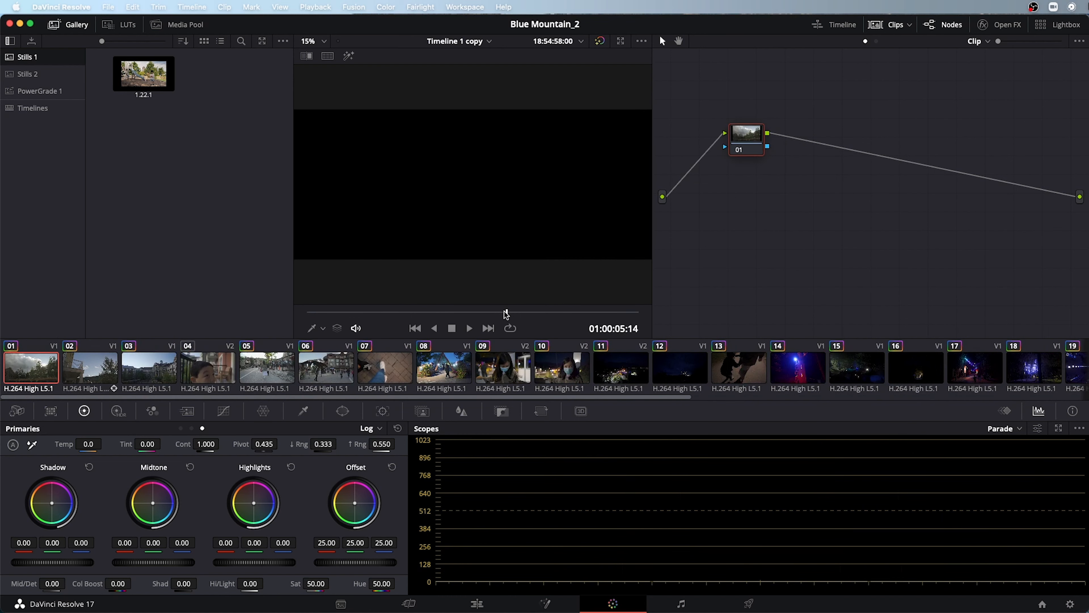
click(505, 312)
Try applying the grade from still 1.22.1 to clip 01, and undo it.
right_click(138, 73)
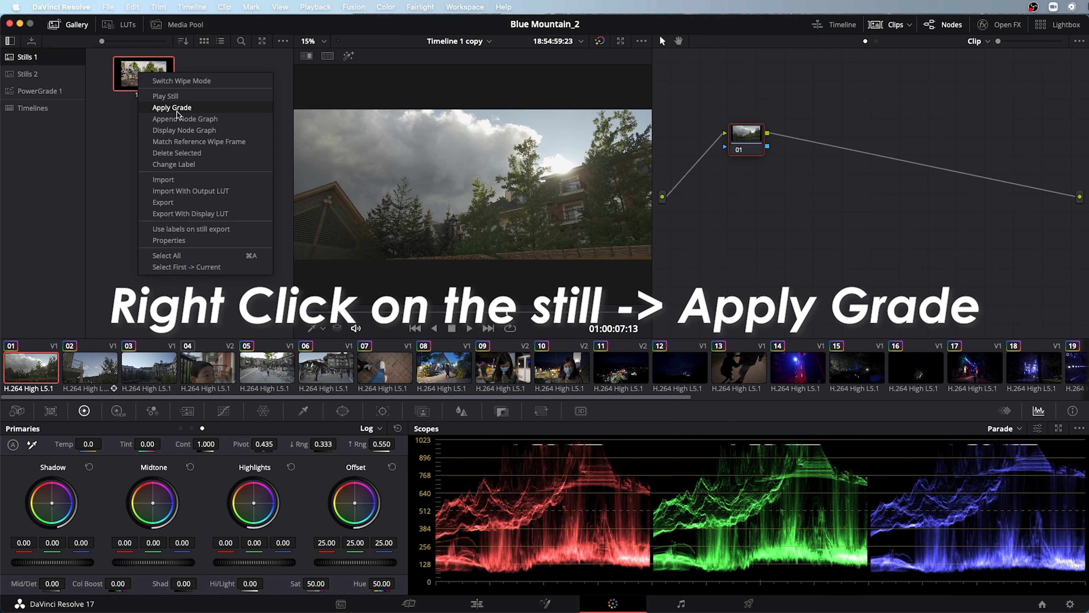
click(201, 112)
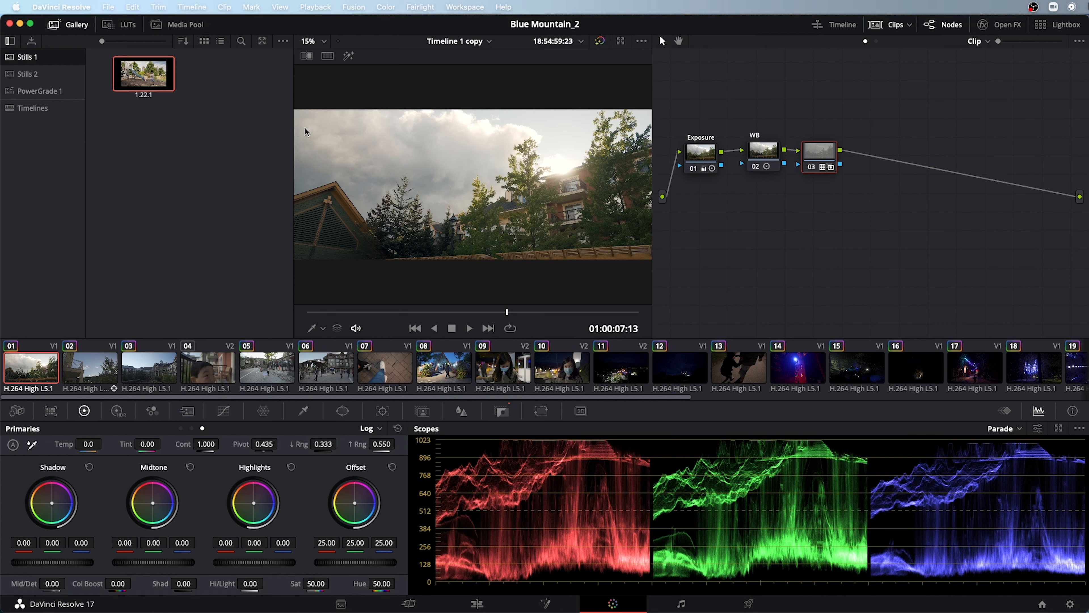
key(super+z)
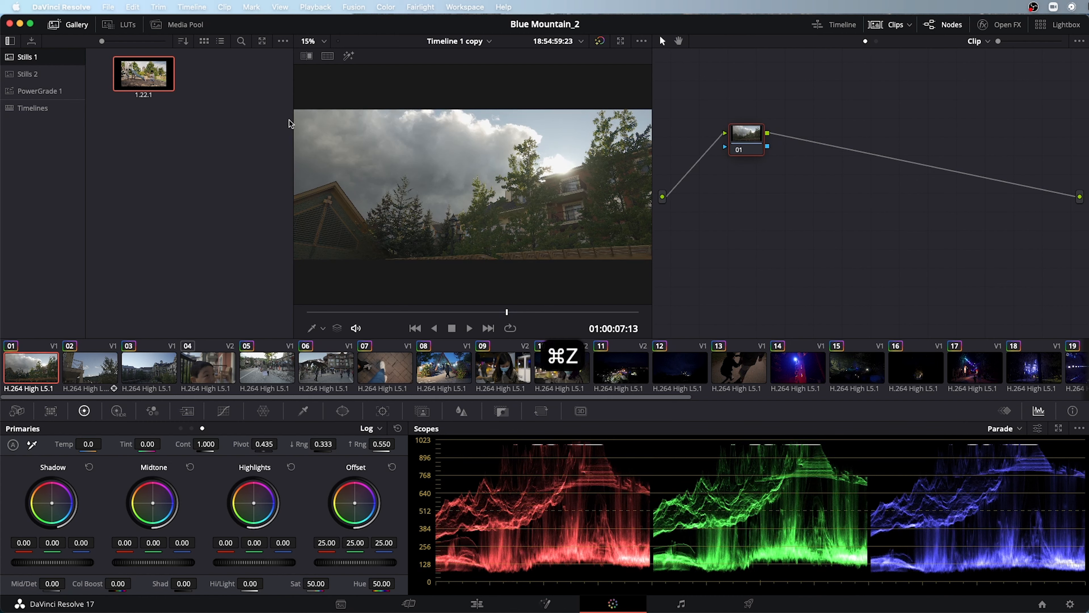
Display the node graph of still 1.22.1 and try copying only its node 03 into clip 01's graph after node 01.
right_click(128, 79)
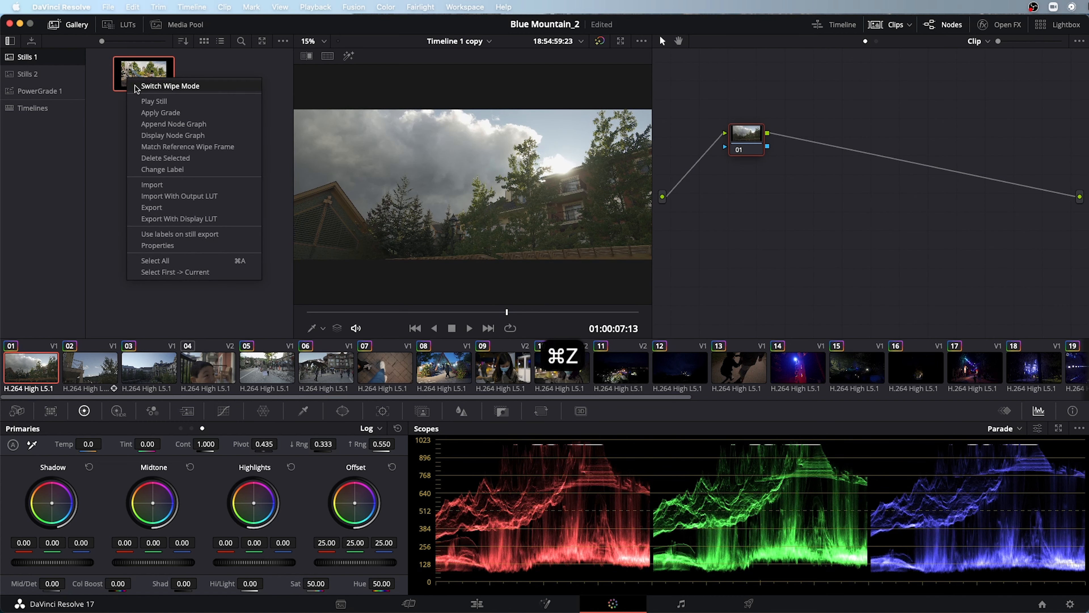
click(240, 138)
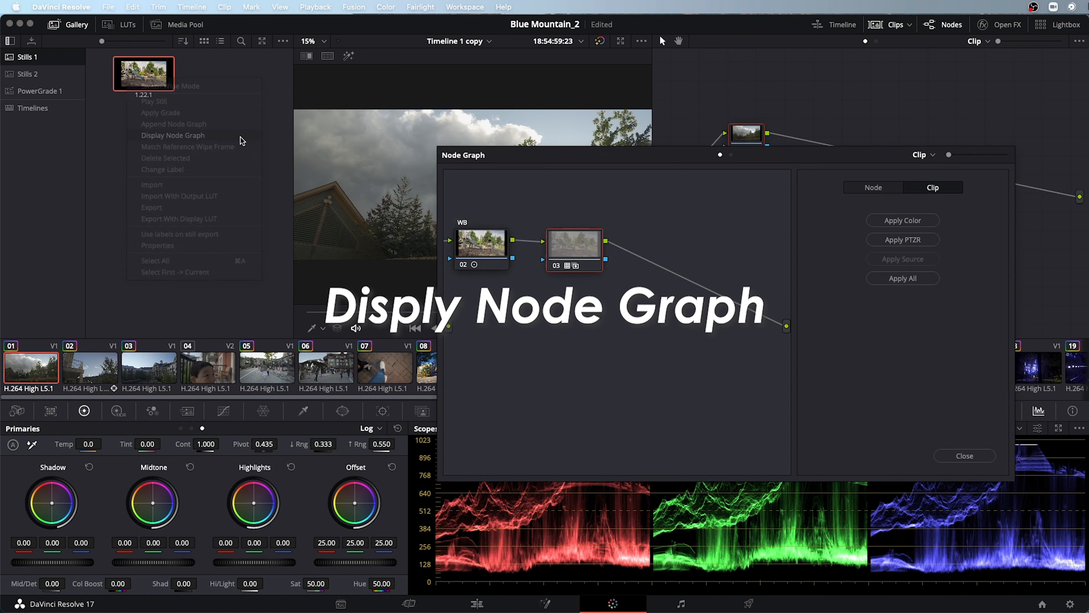
drag(646, 156, 674, 308)
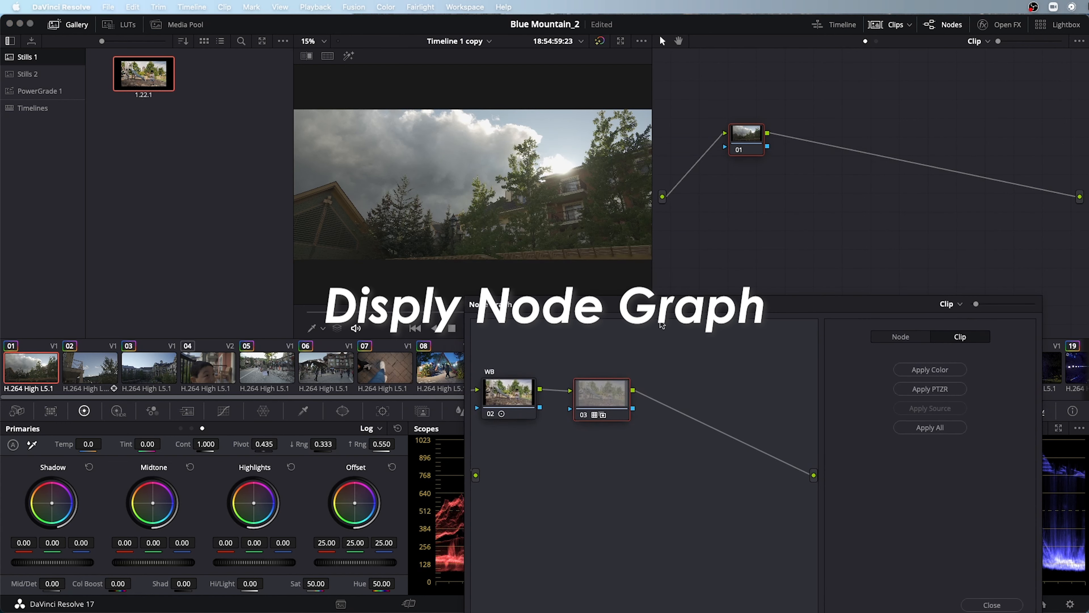
click(521, 395)
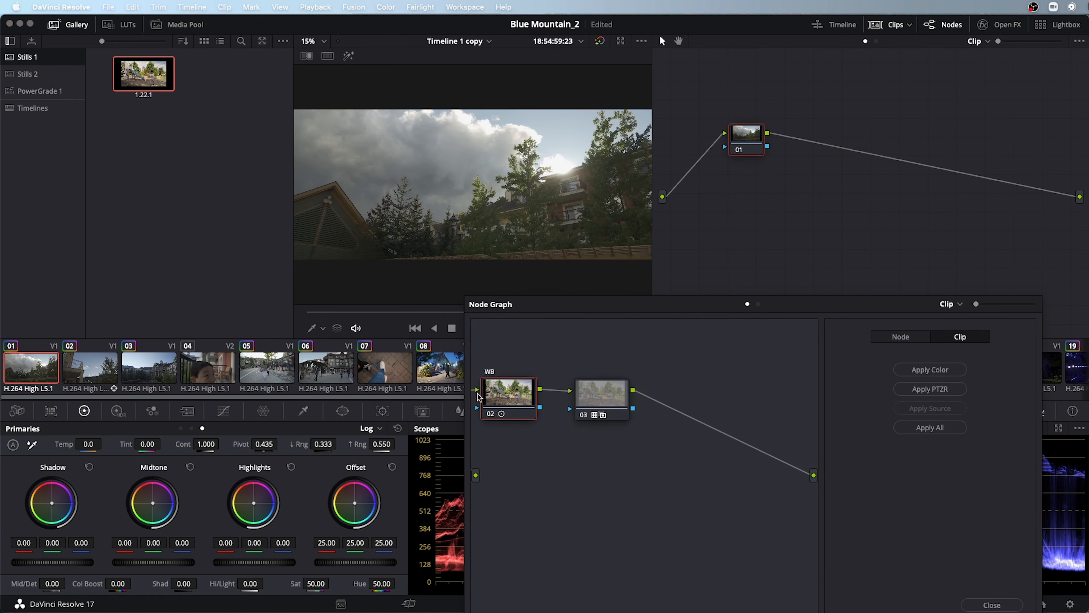
click(580, 394)
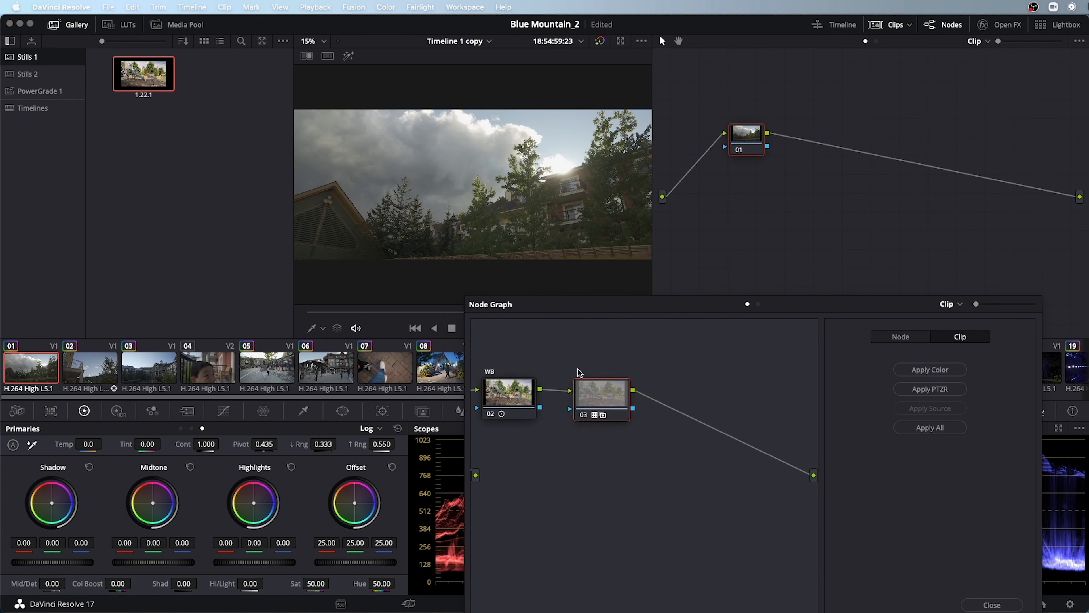
drag(626, 401, 812, 146)
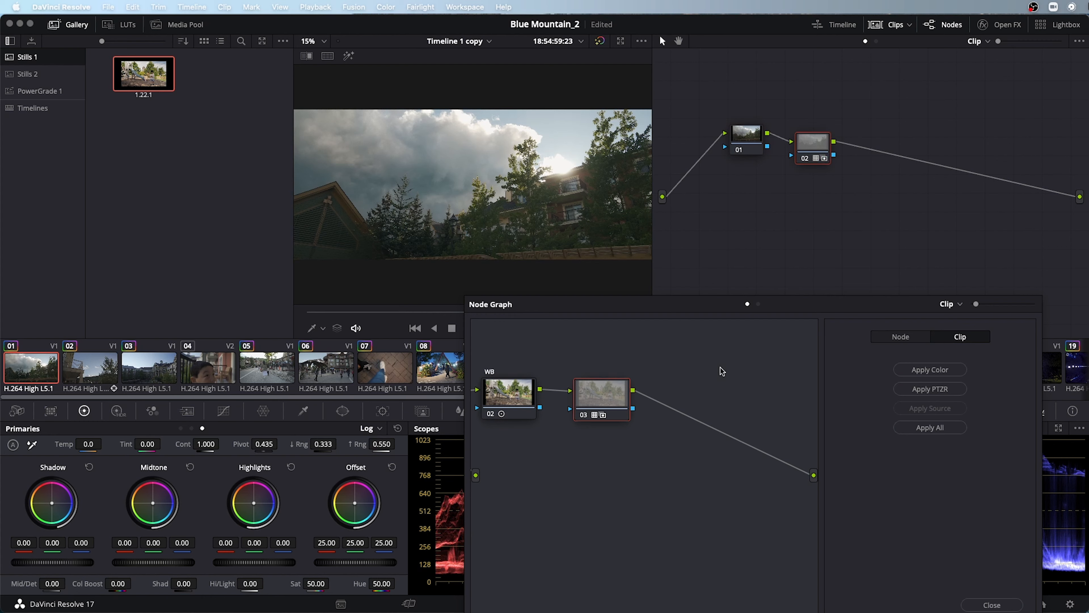
drag(835, 305, 611, 131)
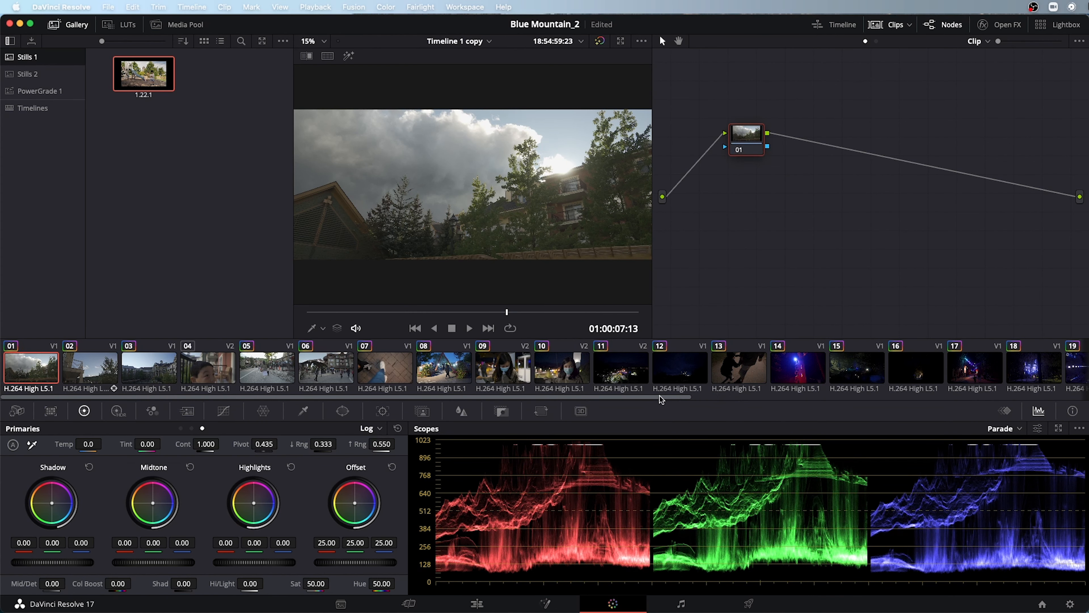
Go to clip 04, move the playhead to 01:00:23:01, and set the scopes to Waveform.
drag(677, 396, 1078, 399)
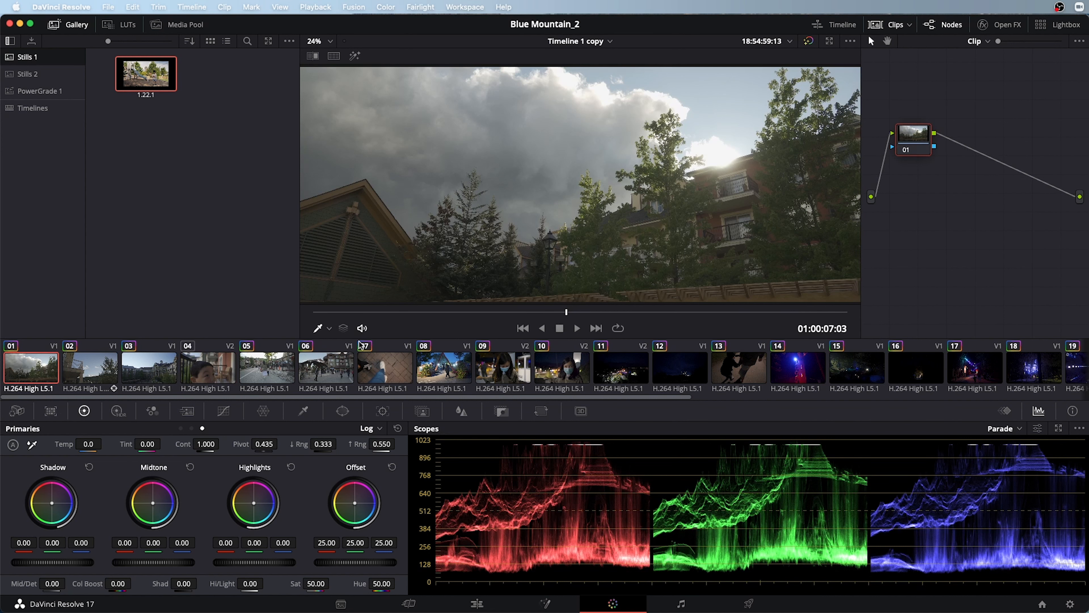
click(219, 375)
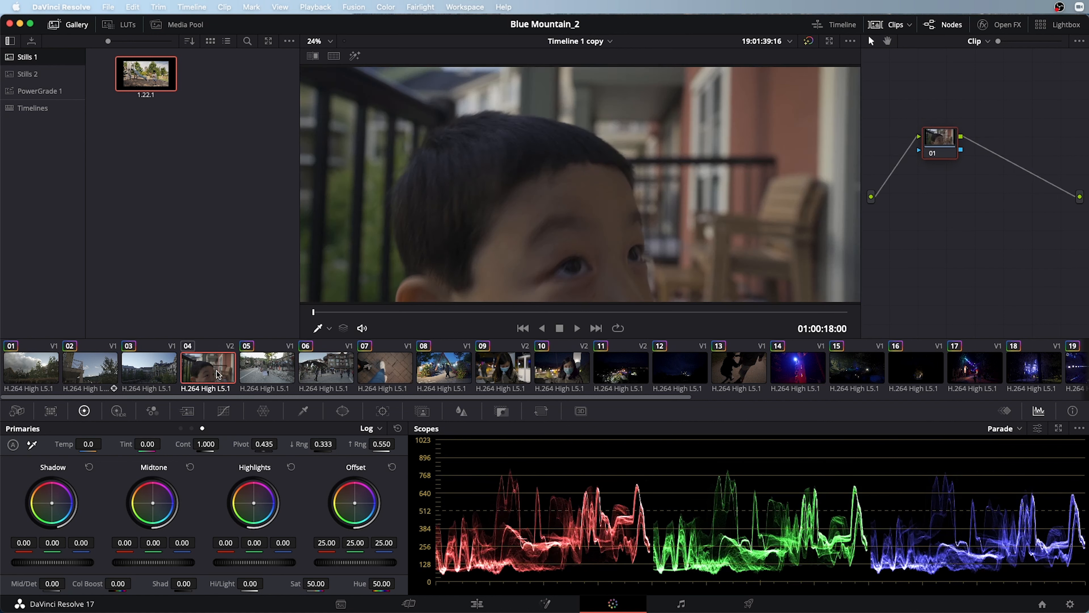
drag(528, 312, 725, 322)
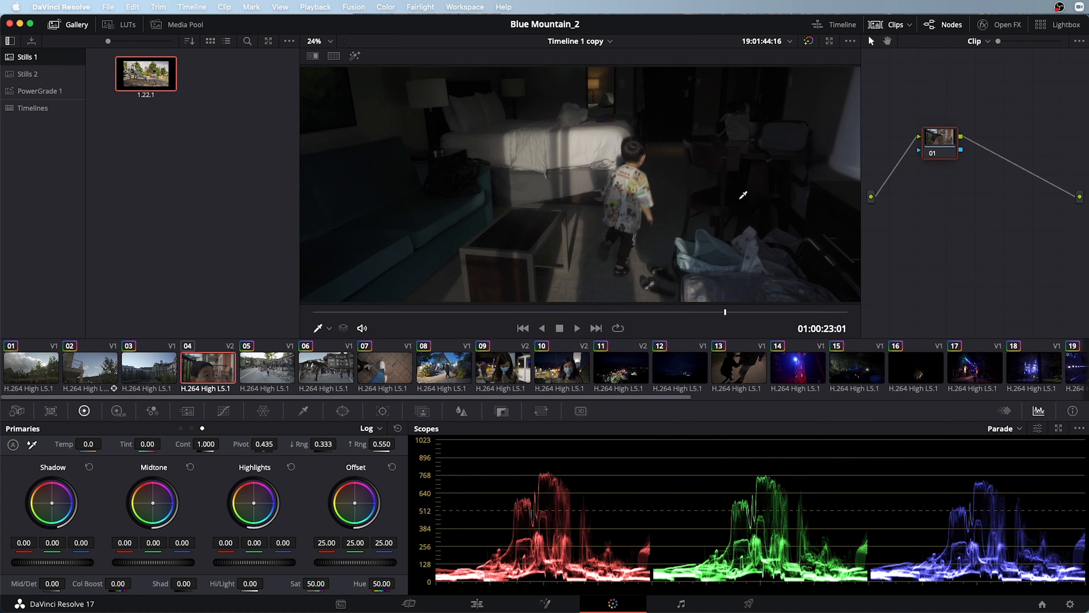
click(1008, 428)
click(1019, 457)
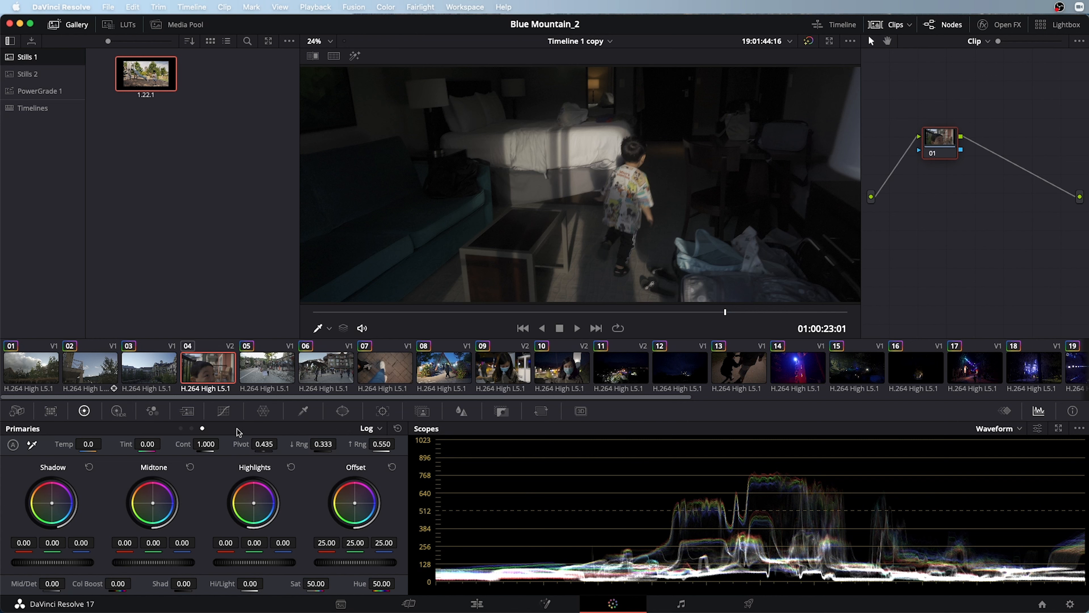
Brighten clip 04 by pulling the custom curve's white point inward to about 80% of the input range.
click(224, 411)
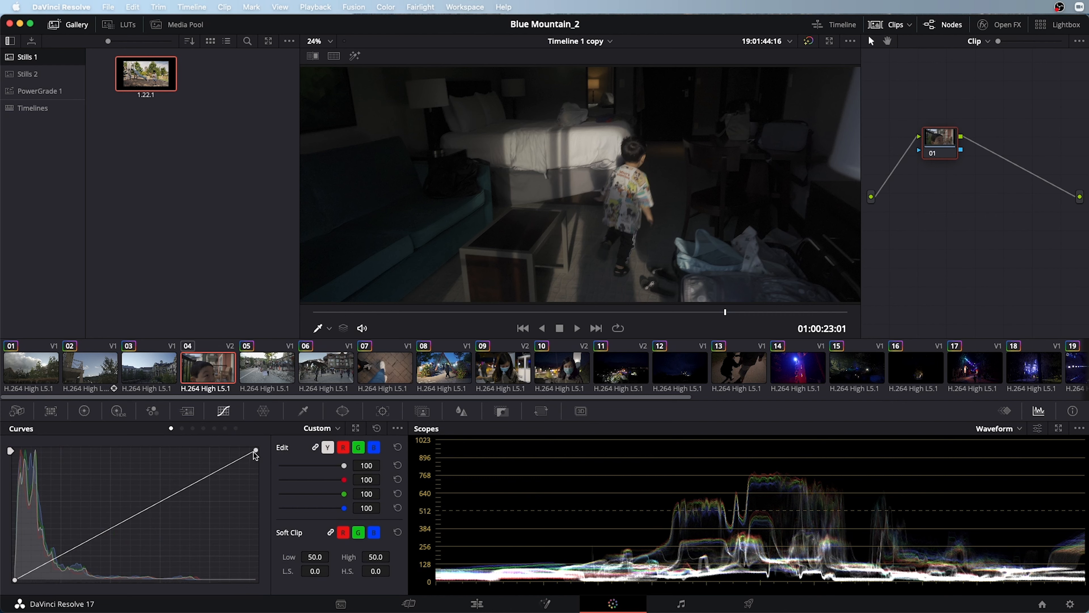
drag(256, 453, 208, 446)
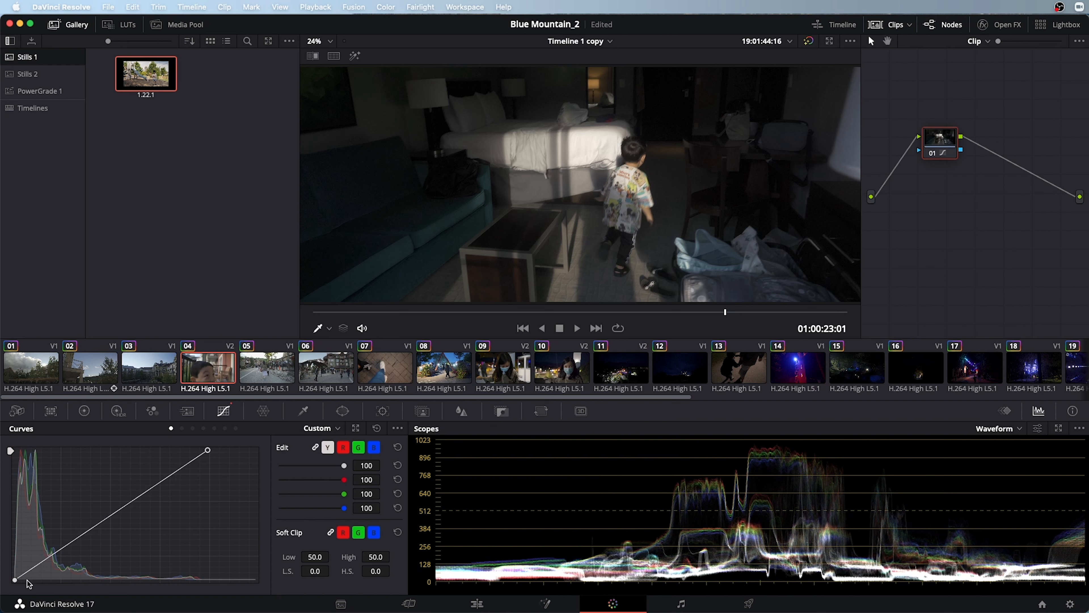
Try lifting the custom curve's black point, inspect the image full screen, and return the point to the bottom.
drag(15, 580, 14, 566)
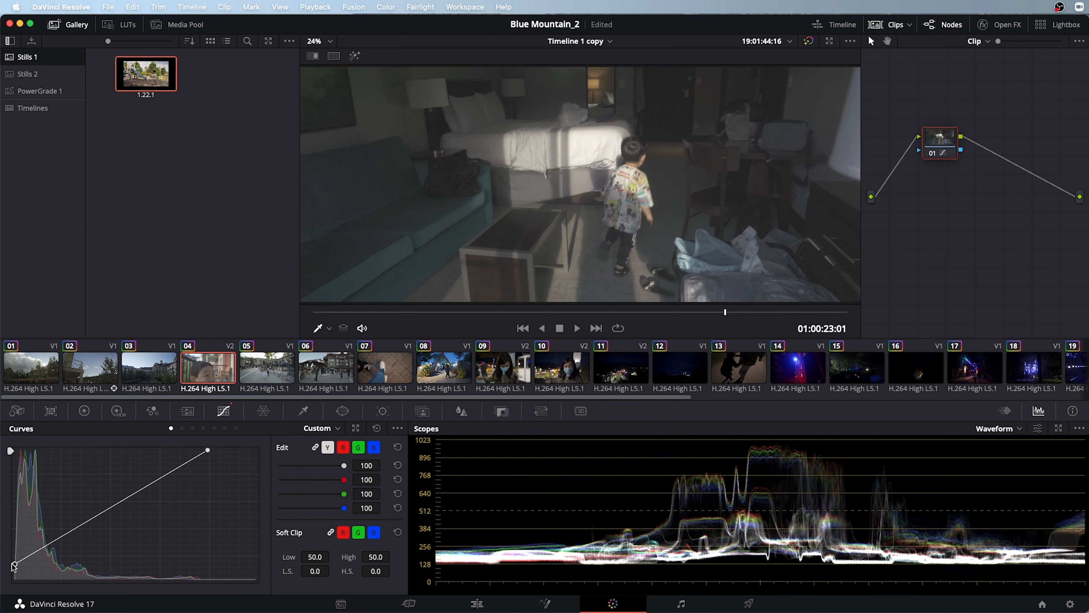
key(super+f)
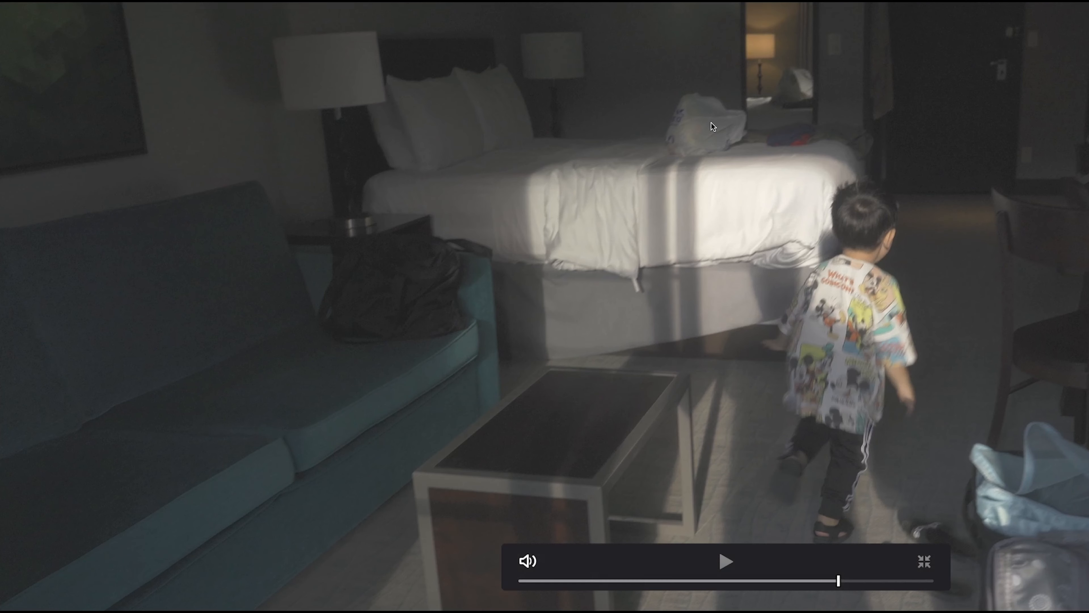
key(super+f)
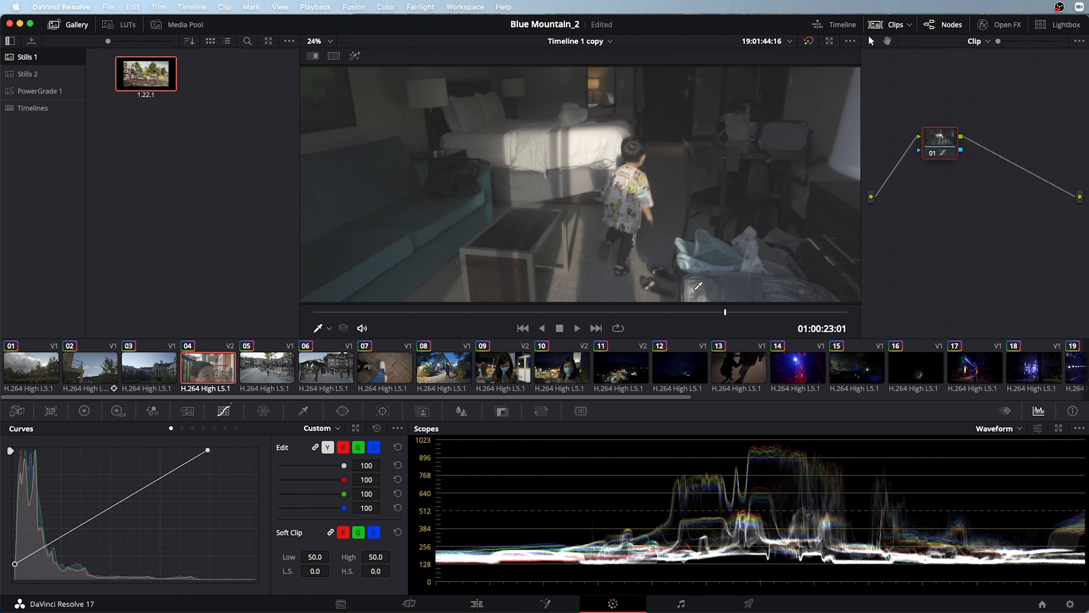
drag(31, 560, 32, 577)
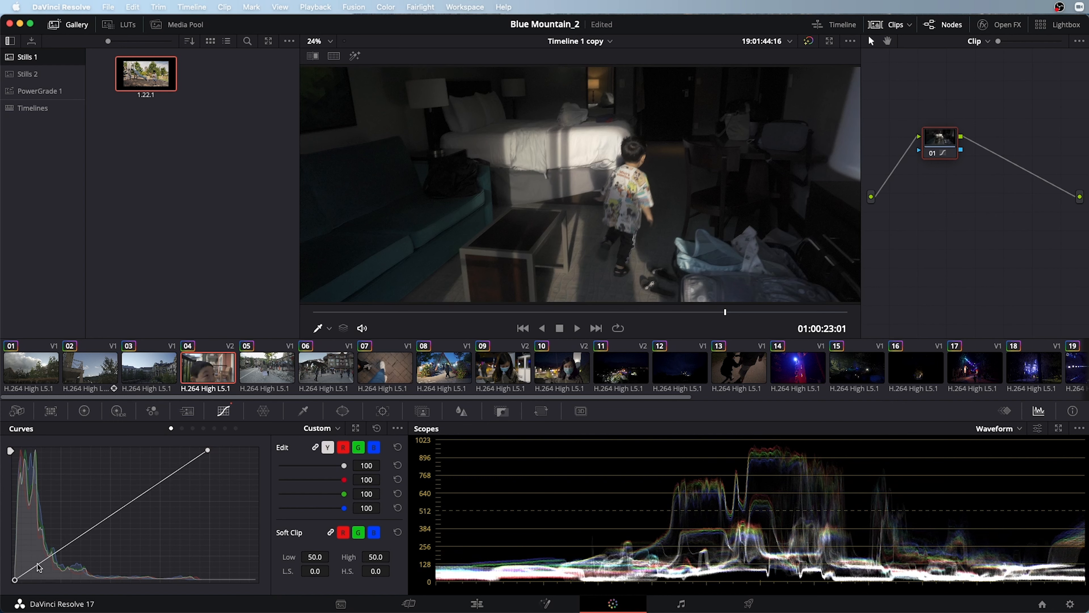
Lower the Log shadows to -0.06, and add and nudge a shadow point and a highlight point on clip 04's custom curve.
click(84, 411)
drag(69, 566, 51, 566)
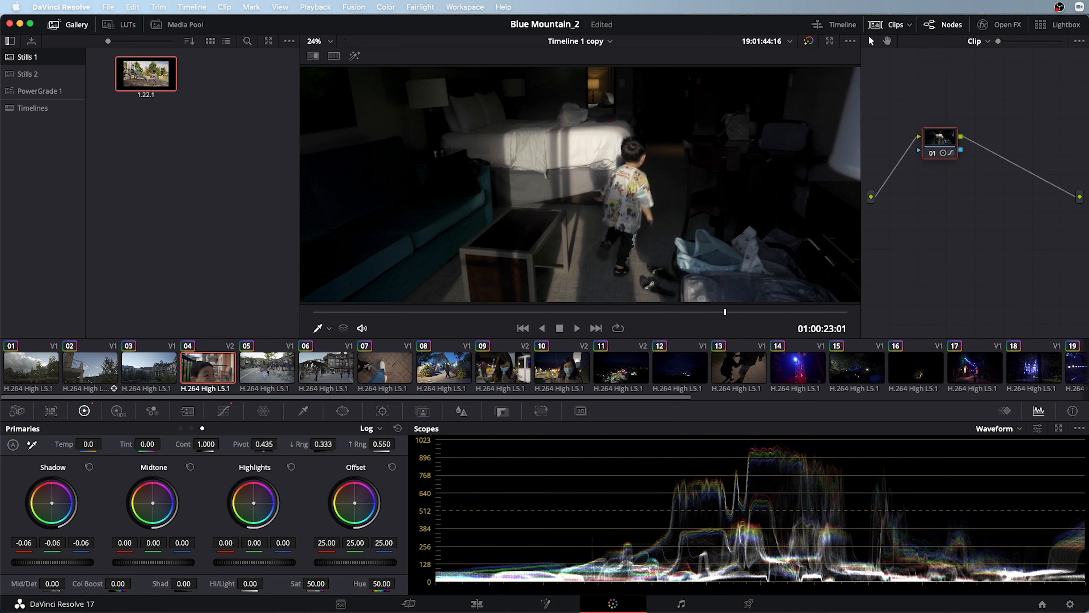
click(223, 411)
click(46, 560)
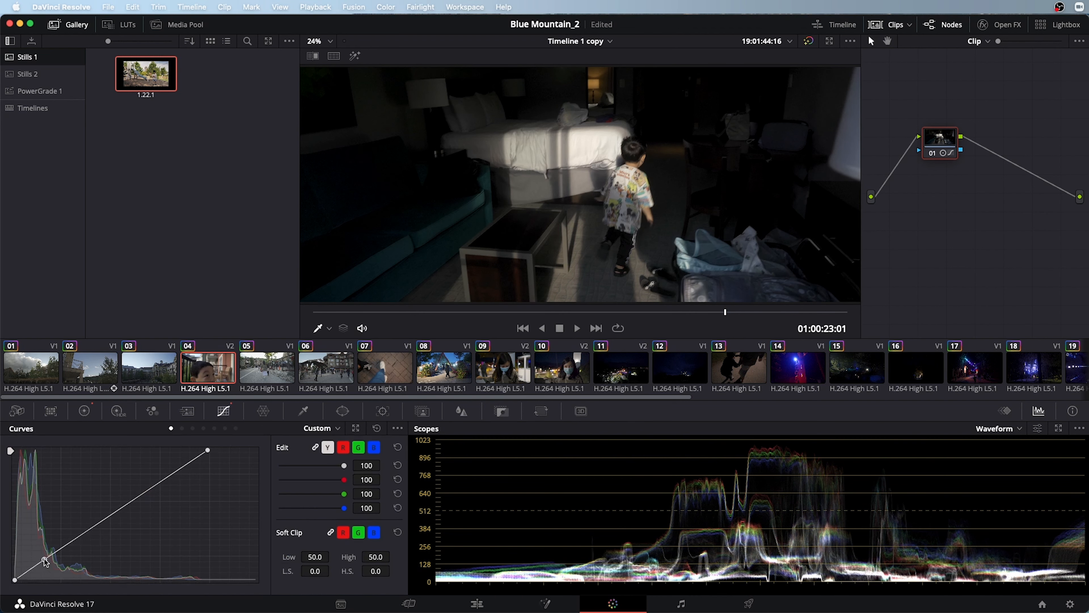
click(160, 480)
drag(160, 480, 160, 474)
drag(46, 560, 50, 558)
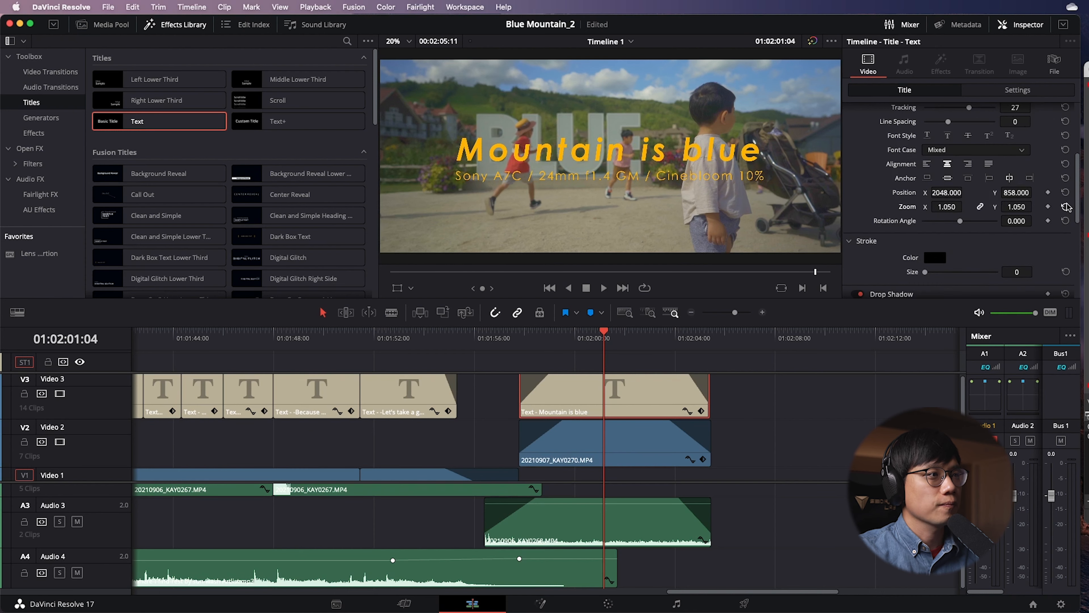
Reset the zoom of the Mountain is blue title at the end of Timeline 1.
click(1066, 207)
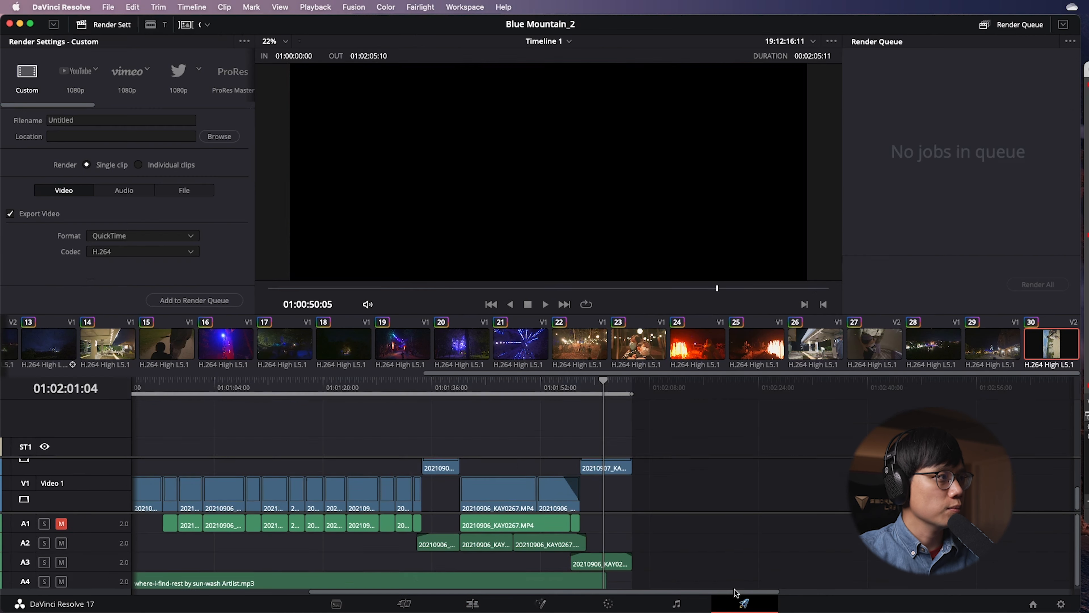
Go to the Deliver page and choose the H.264 Master render preset for Timeline 1.
click(743, 603)
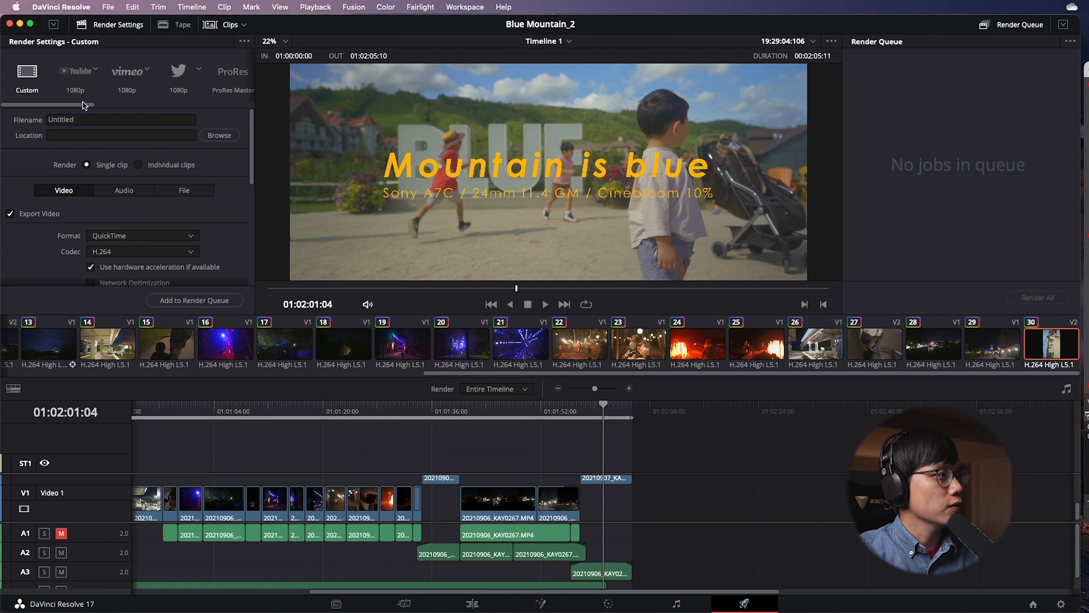
drag(84, 105, 135, 110)
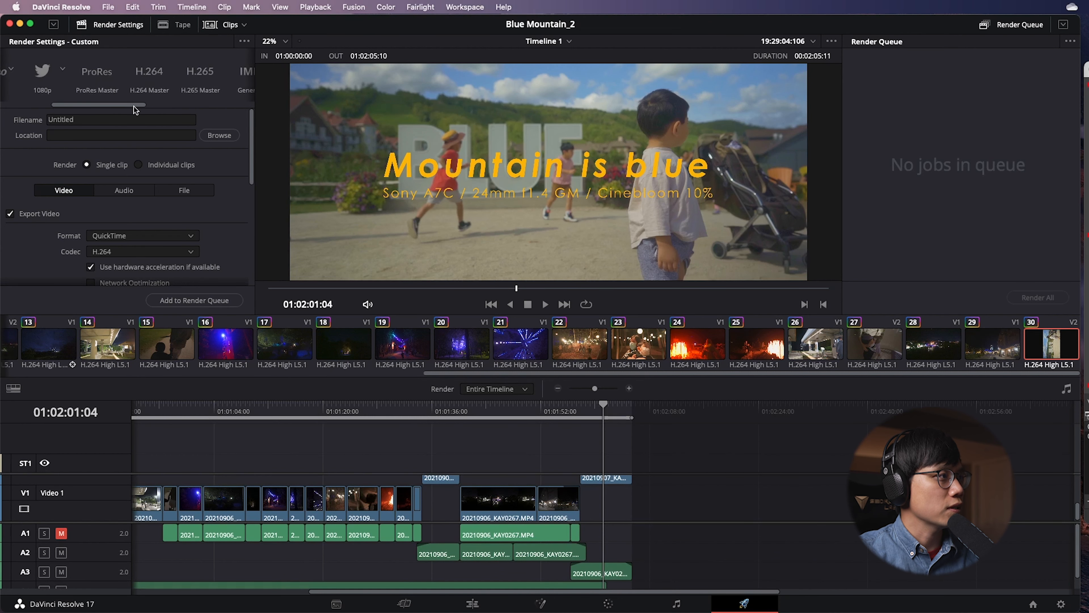
click(150, 76)
Name the output file Mountain is blue in the Renders folder, and end the render range at 01:02:01:04.
click(93, 119)
double_click(93, 118)
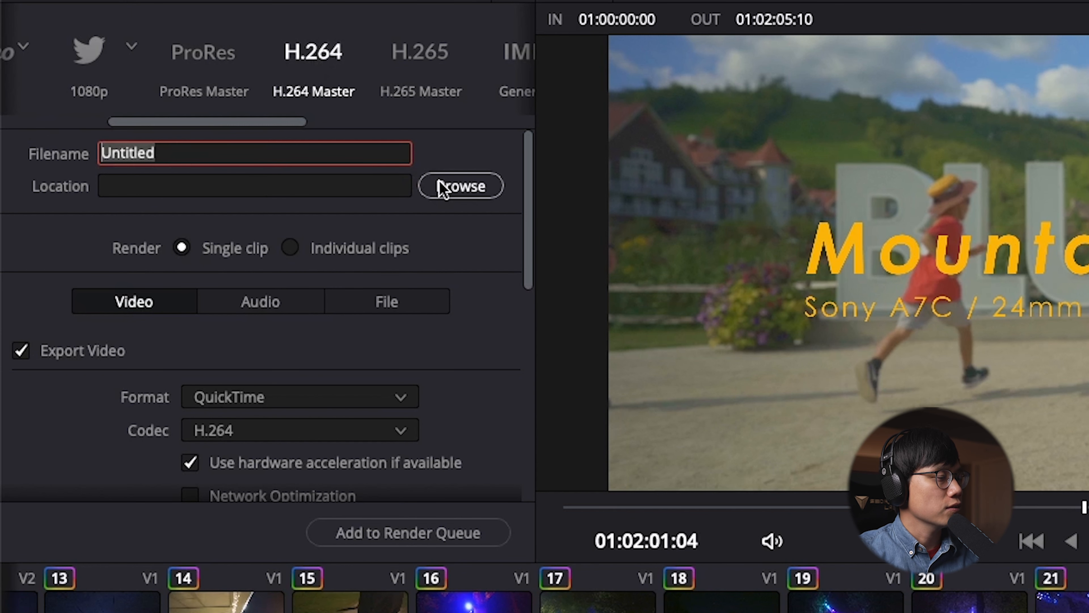
click(442, 187)
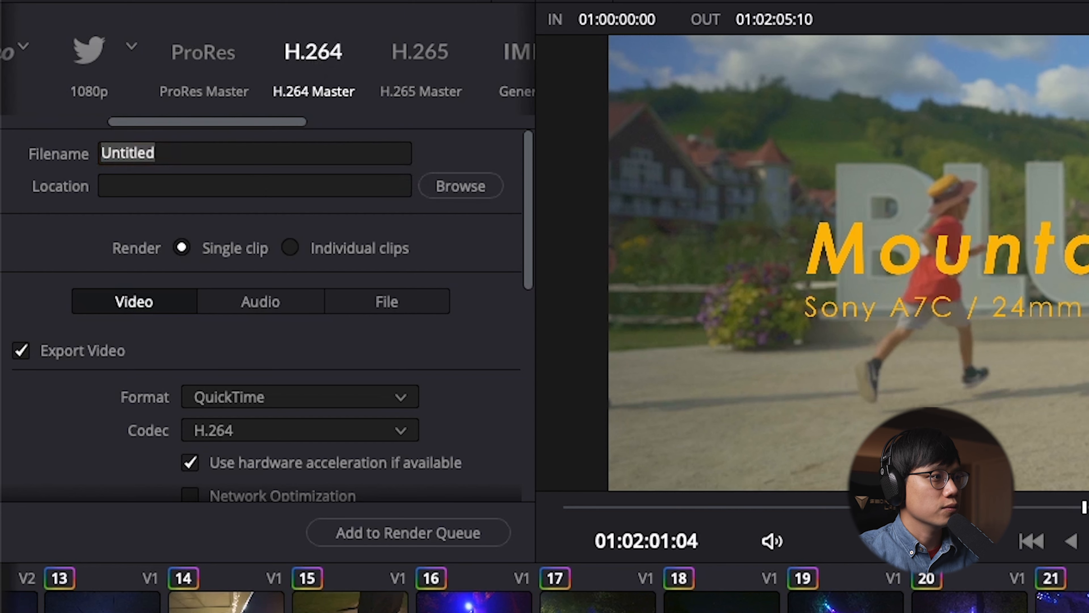
Restrict the video quality to 80000 Kb/s, and expand the advanced settings to review the remaining encoding options.
scroll(338, 374, down, 8)
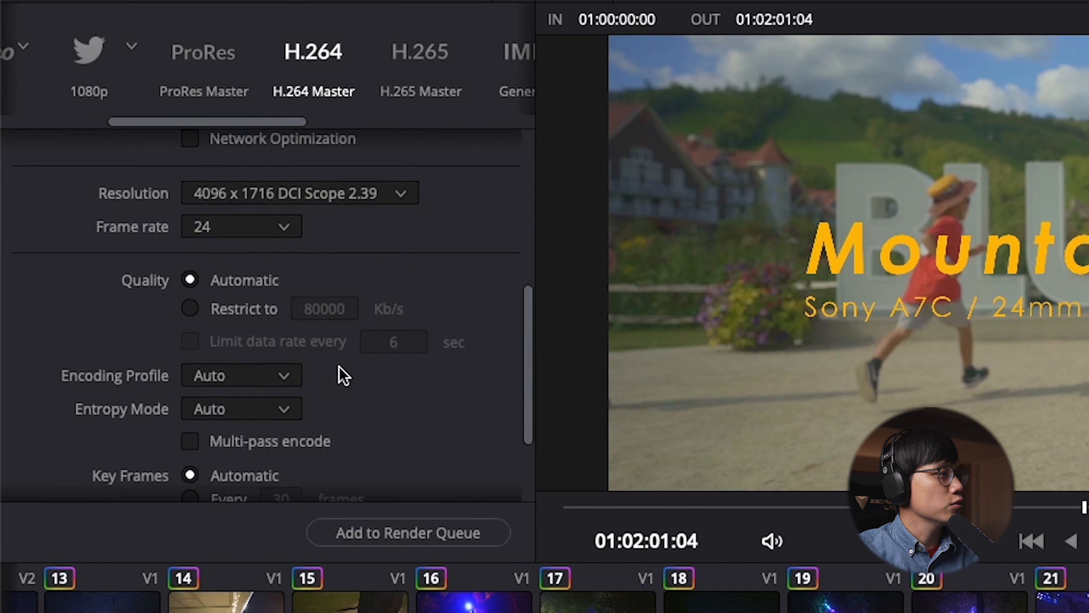
click(241, 304)
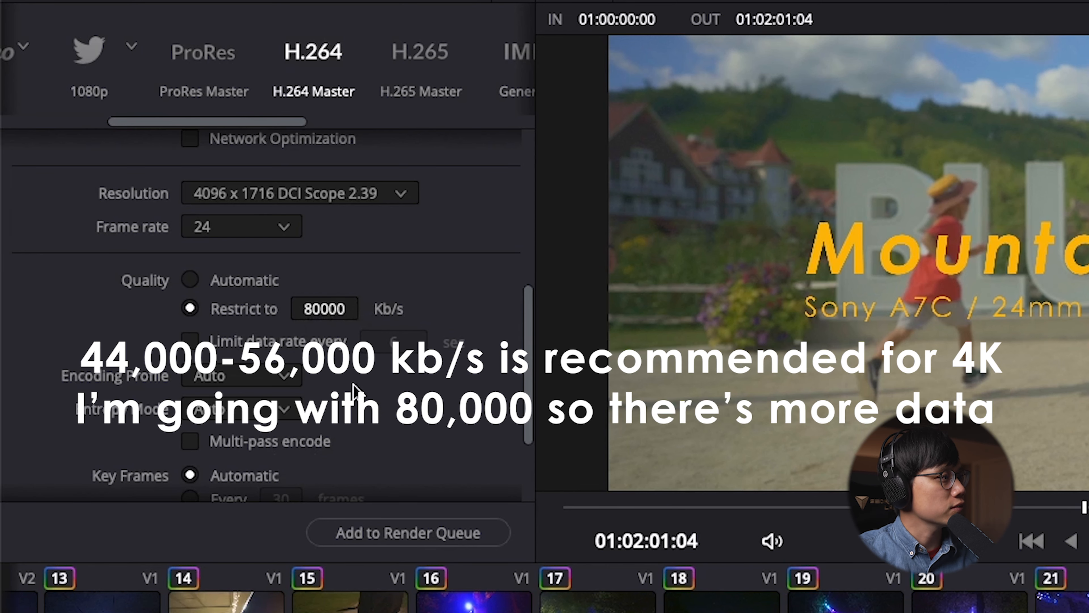
scroll(352, 394, down, 2)
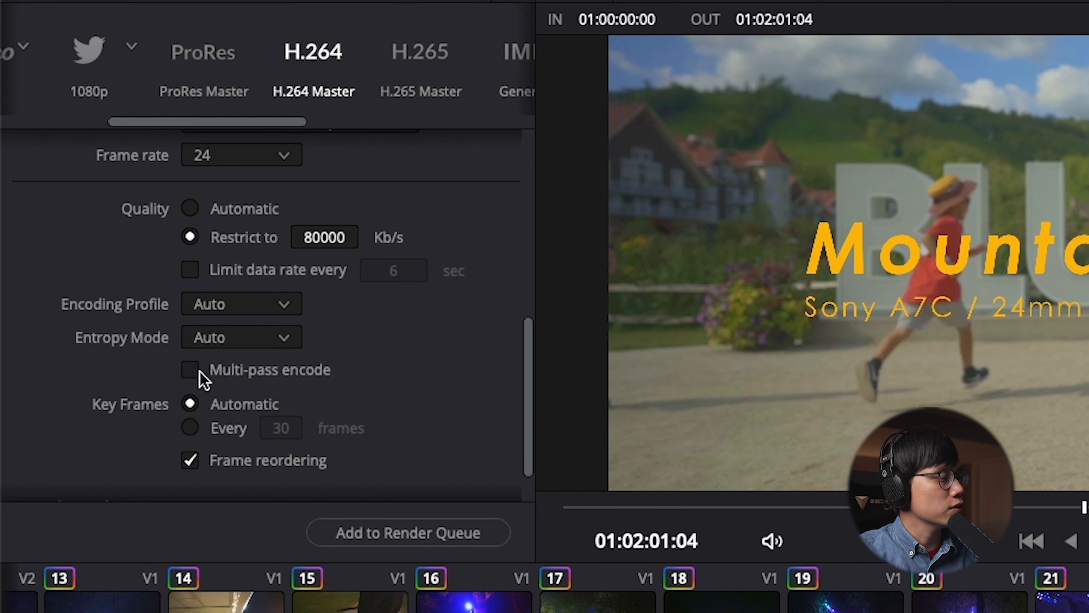
scroll(256, 376, up, 2)
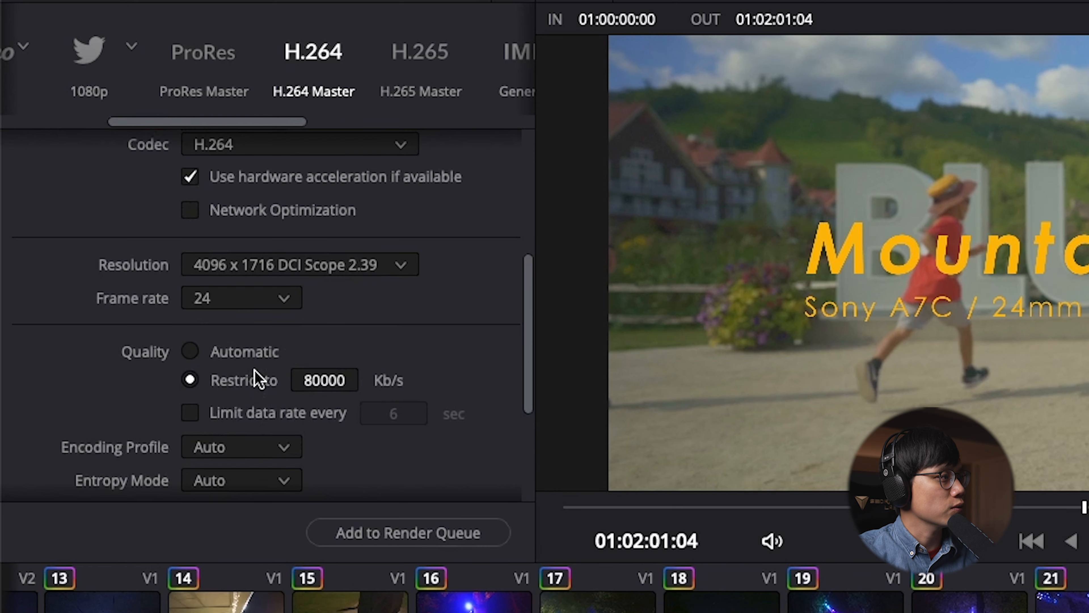
scroll(256, 377, up, 2)
scroll(256, 377, down, 4)
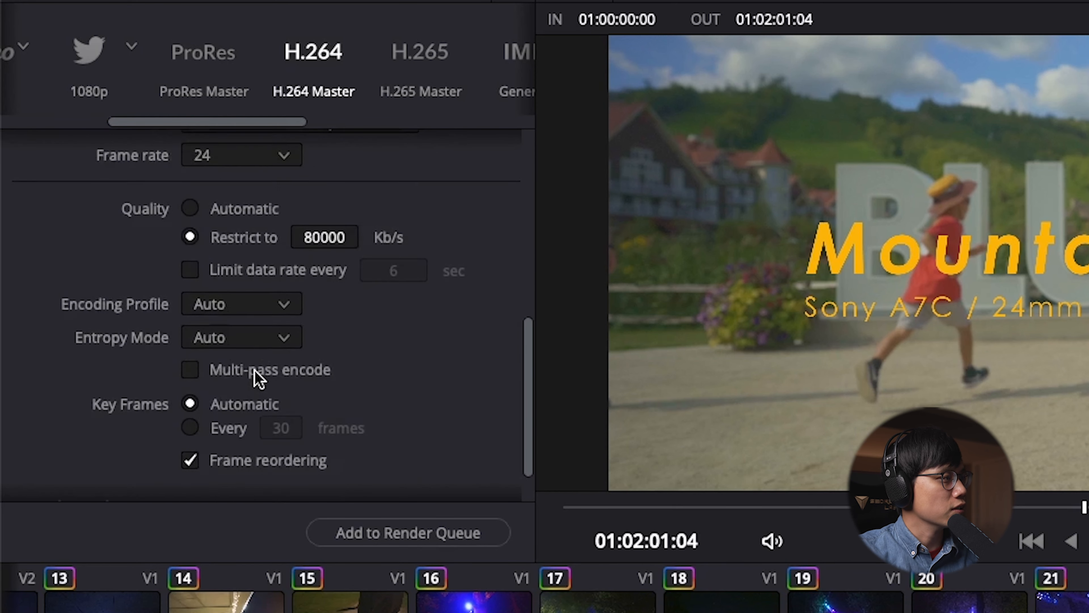
click(34, 452)
scroll(284, 418, down, 3)
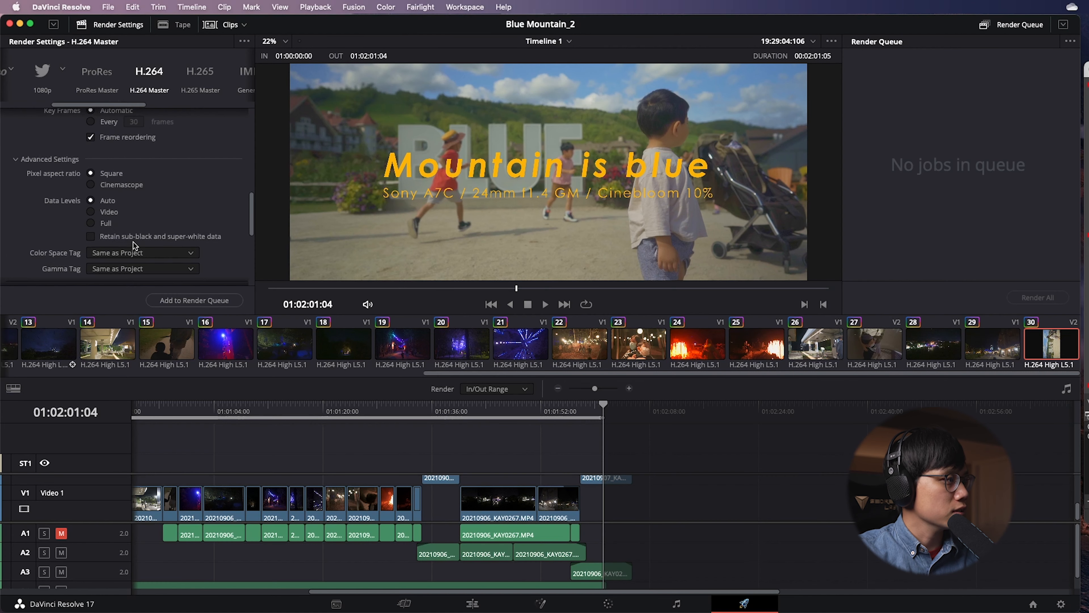
scroll(134, 246, up, 3)
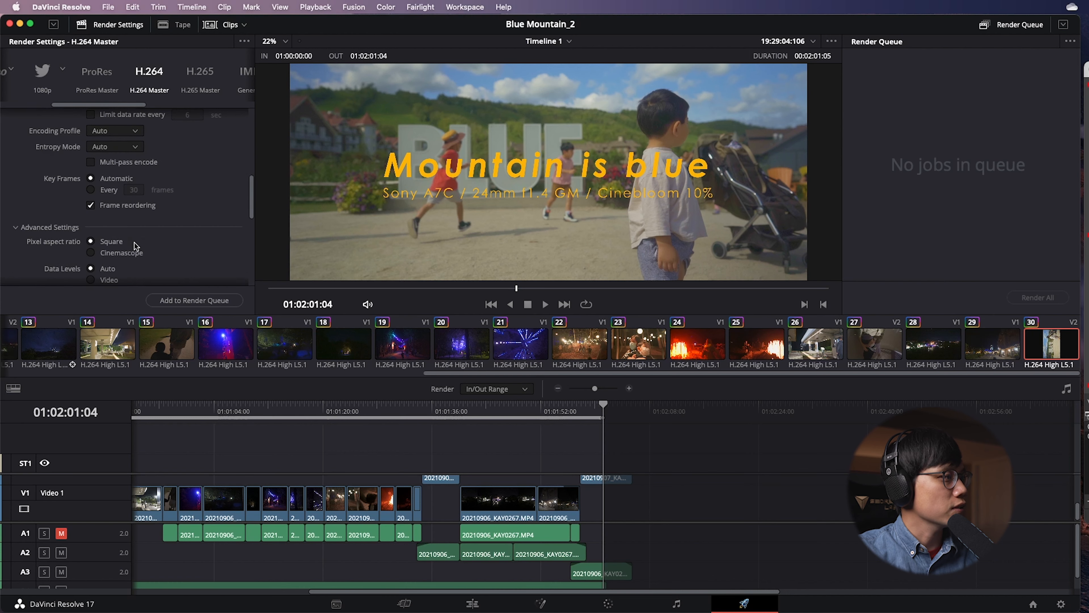
Add the Mountain is blue job to the render queue and start rendering it.
click(177, 299)
click(1017, 299)
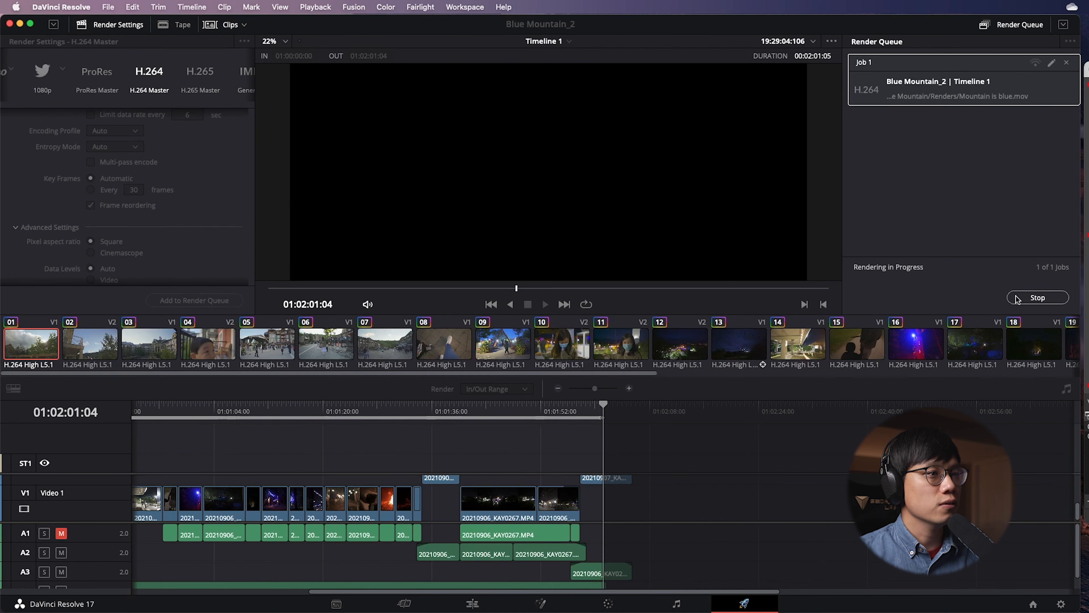